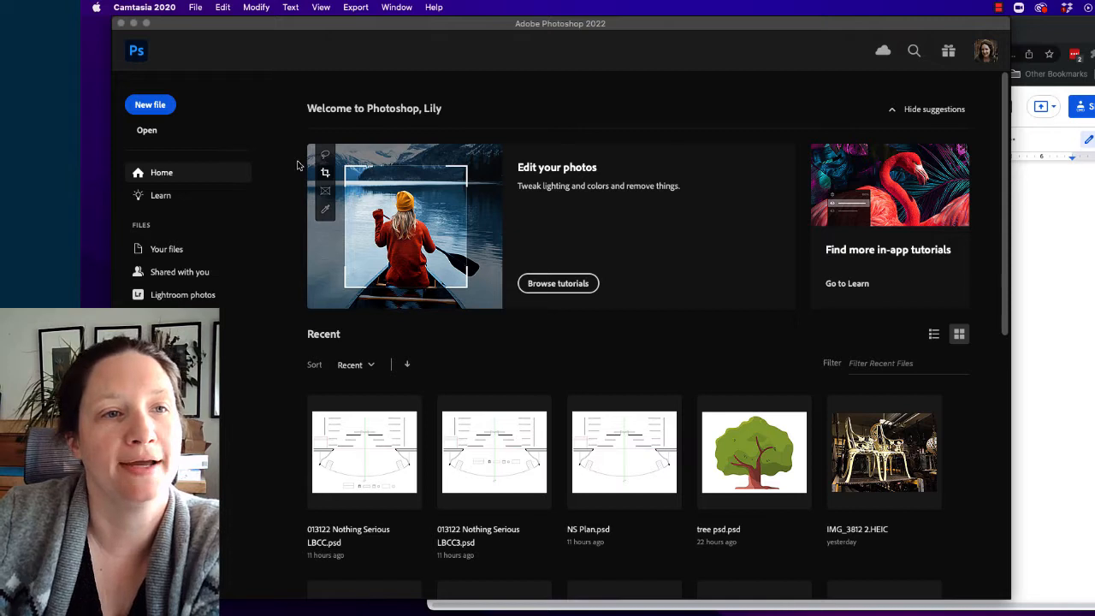
# - Create a new 1920 x 1080 px document at 72 ppi with a white background
pyautogui.click(151, 108)
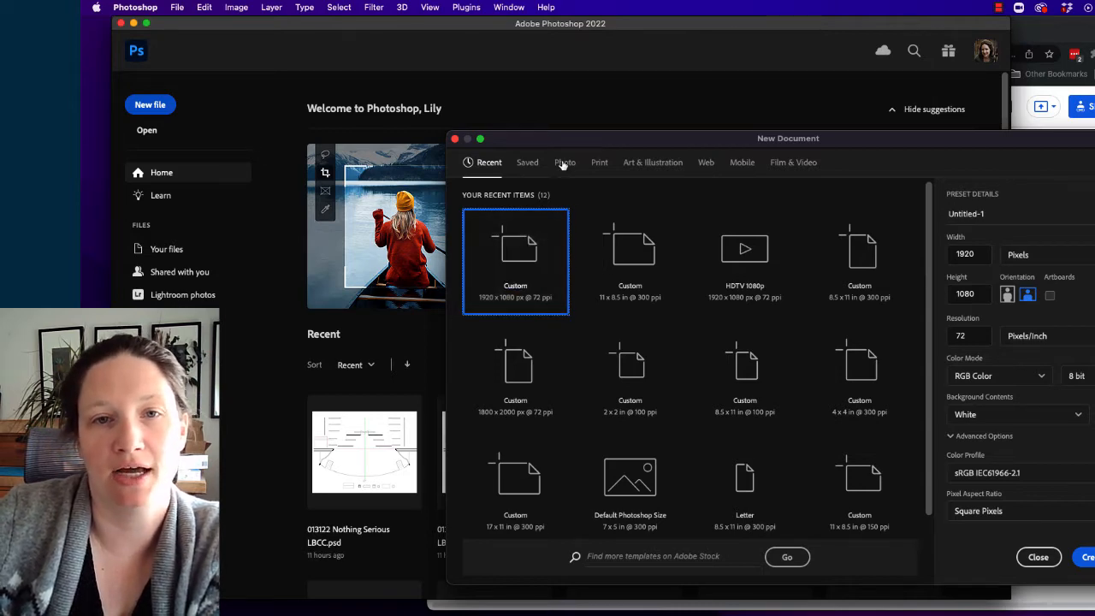
pyautogui.moveTo(576, 139); pyautogui.dragTo(396, 36)
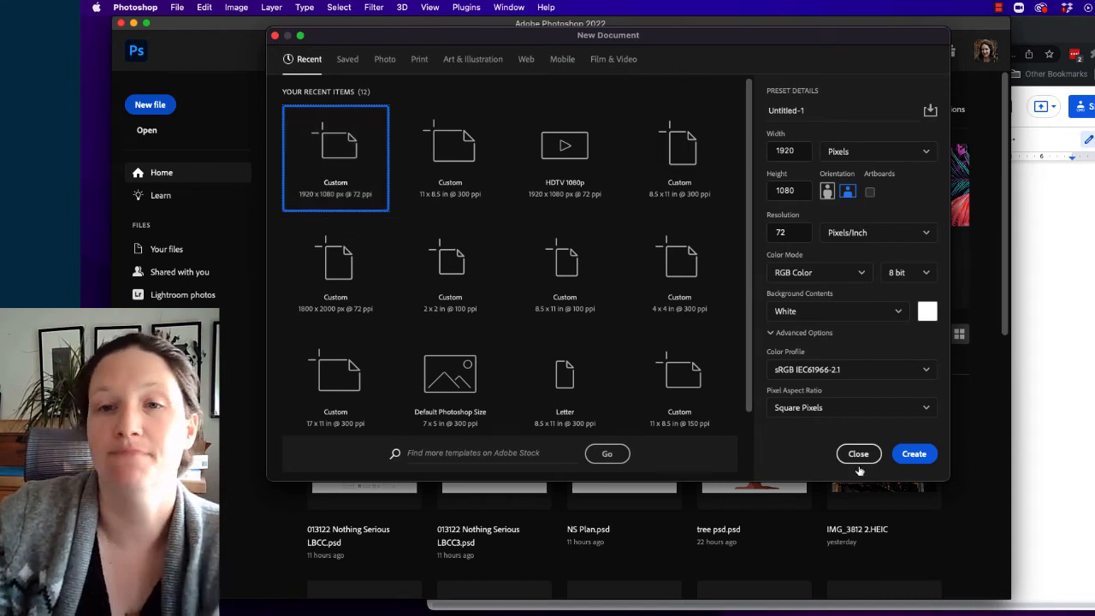
pyautogui.click(912, 454)
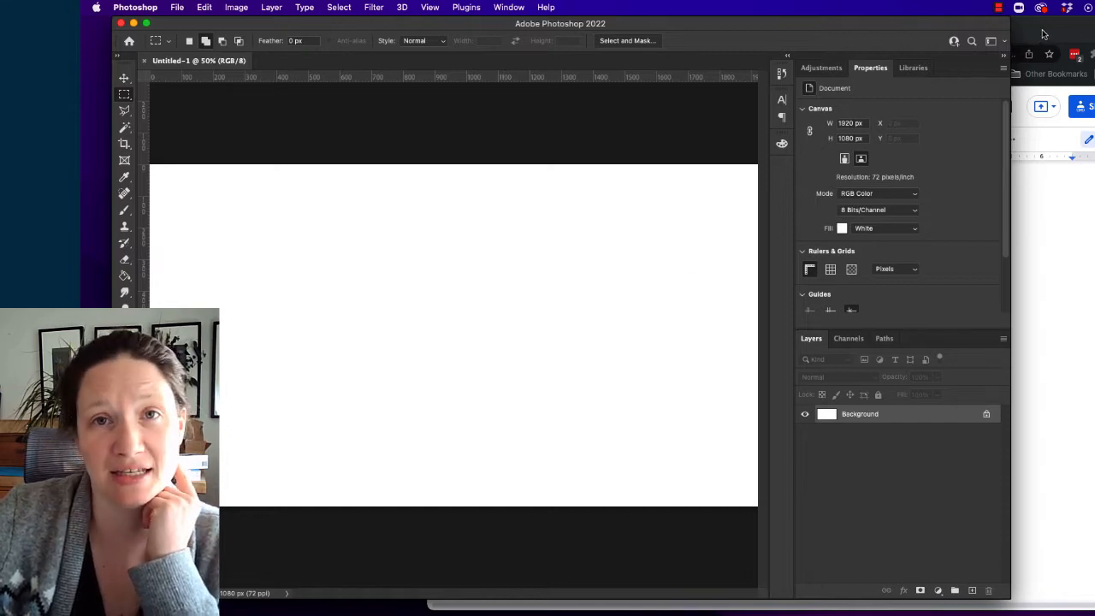
# - Shrink the browser window with the Hydrogen Jukebox Libretto and place it so it overlaps the edge of the Photoshop window
pyautogui.moveTo(1045, 32); pyautogui.dragTo(932, 26)
pyautogui.moveTo(310, 19); pyautogui.dragTo(470, 146)
pyautogui.moveTo(741, 161); pyautogui.dragTo(747, 60)
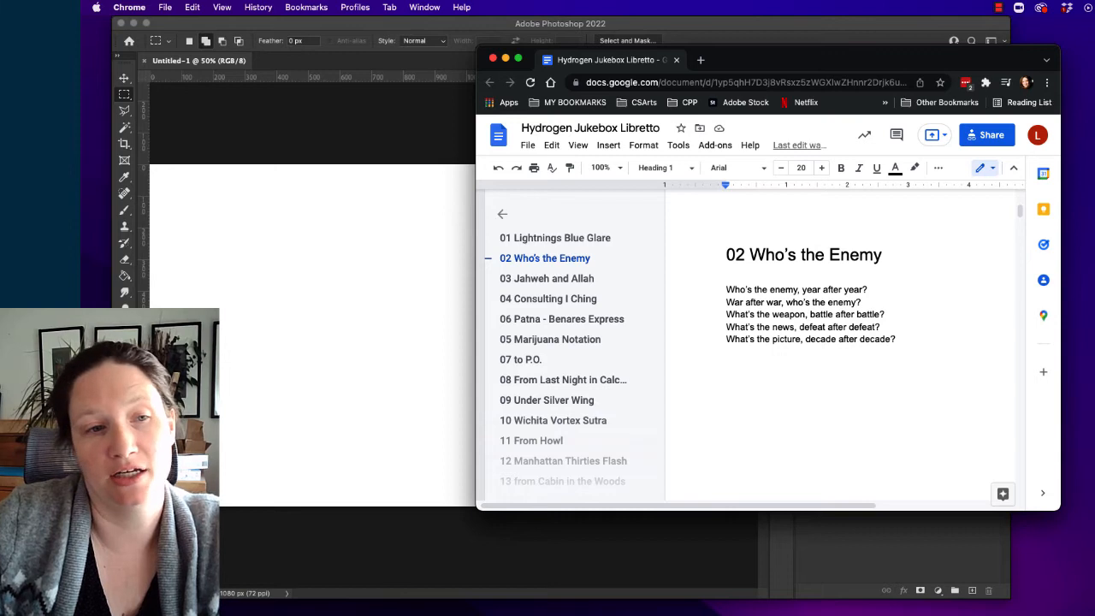
# - Copy "Who's the enemy" from the Google Docs libretto and paste it as a text layer in the upper left of the Photoshop canvas
pyautogui.click(223, 322)
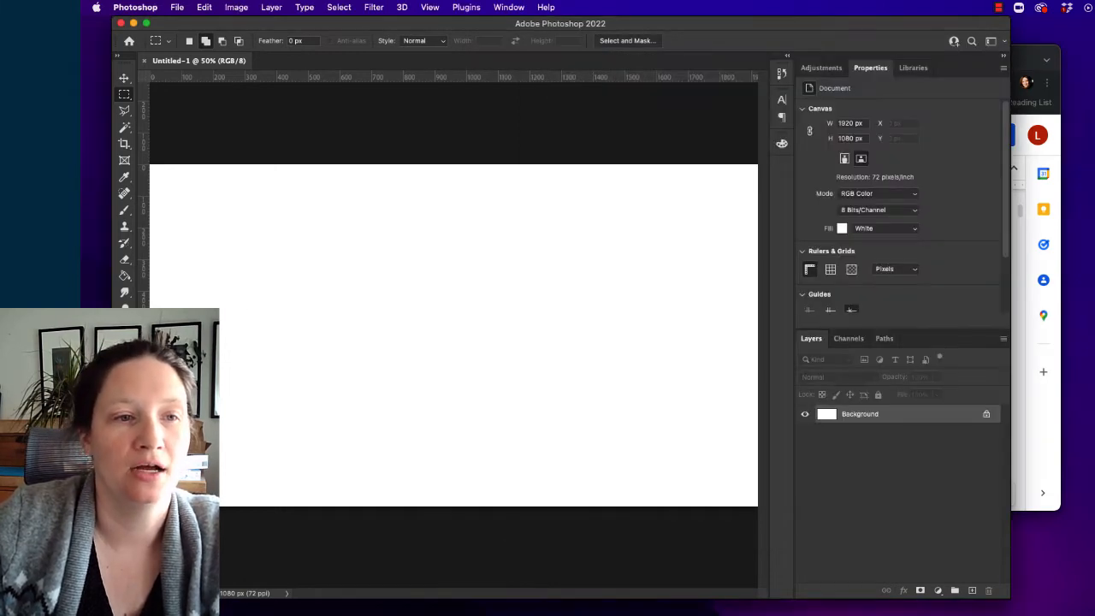
pyautogui.press('t')
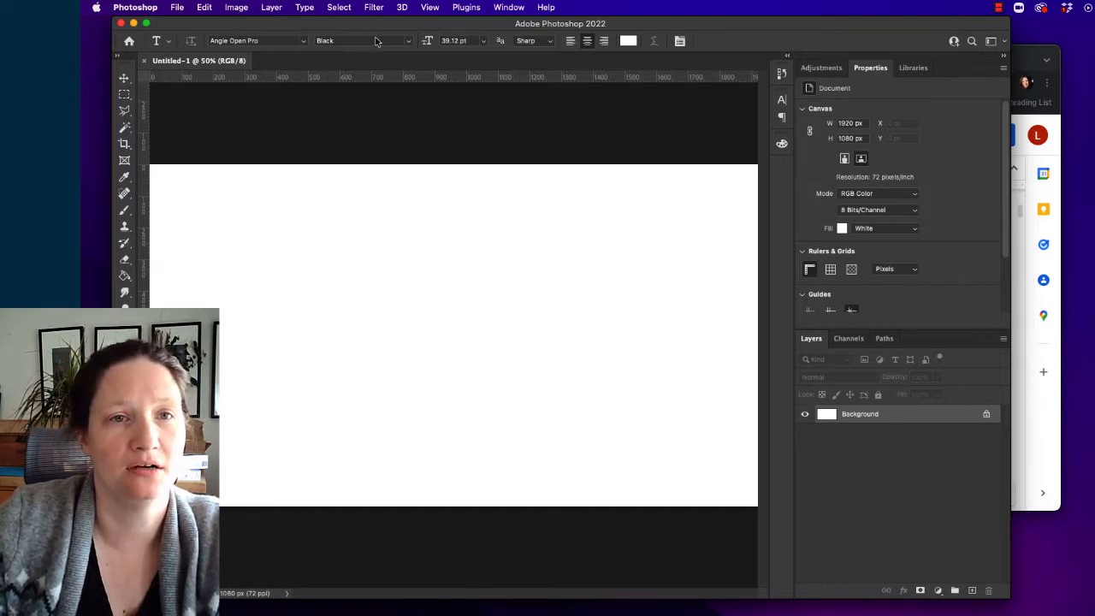
pyautogui.click(1026, 58)
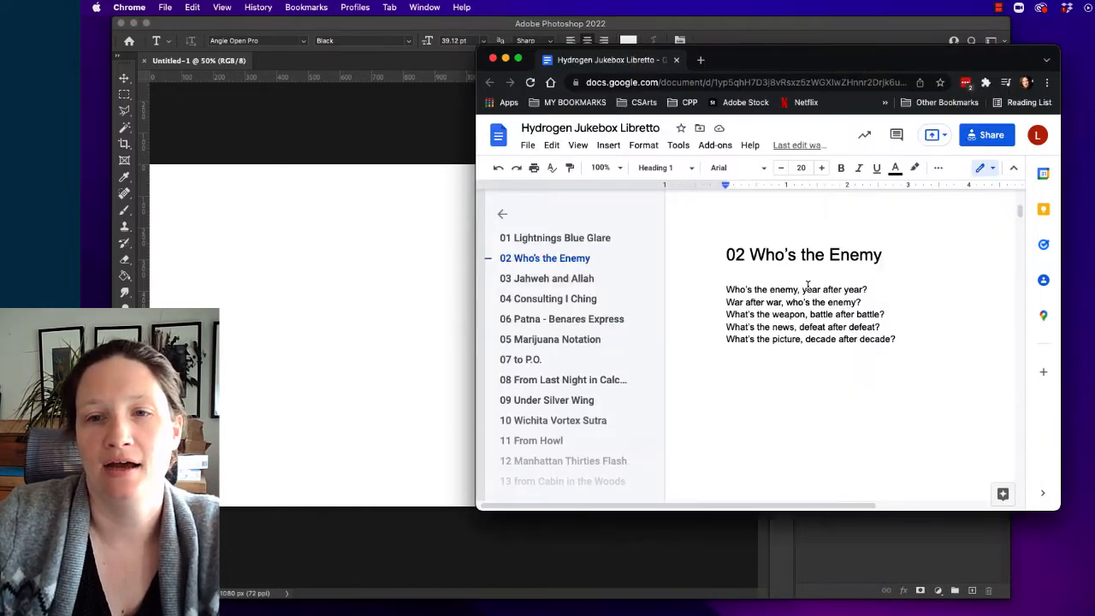
pyautogui.moveTo(797, 292); pyautogui.dragTo(723, 289)
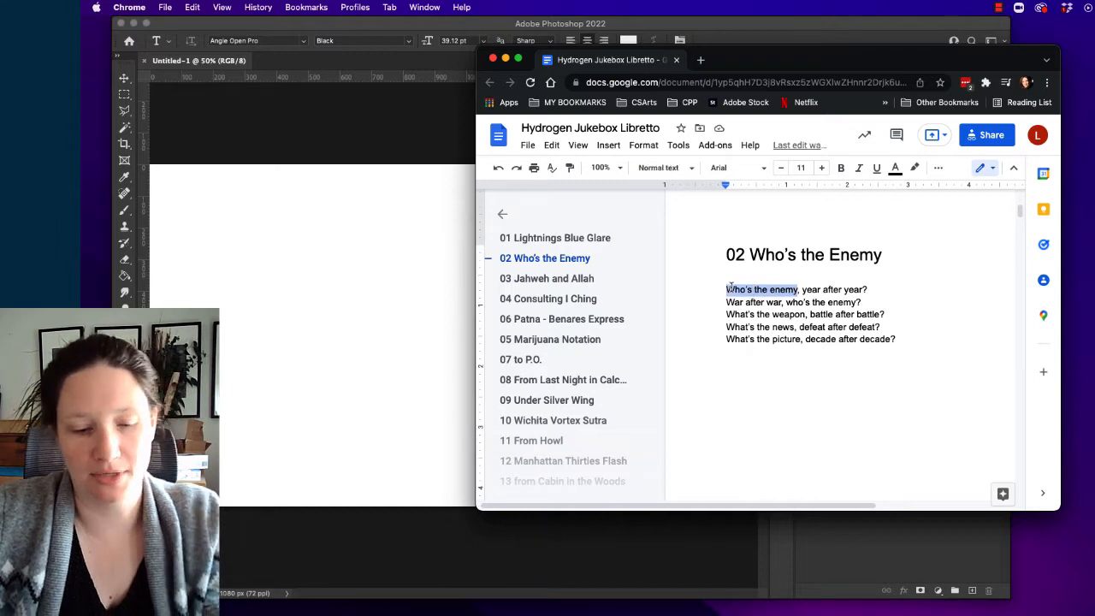
pyautogui.click(266, 272)
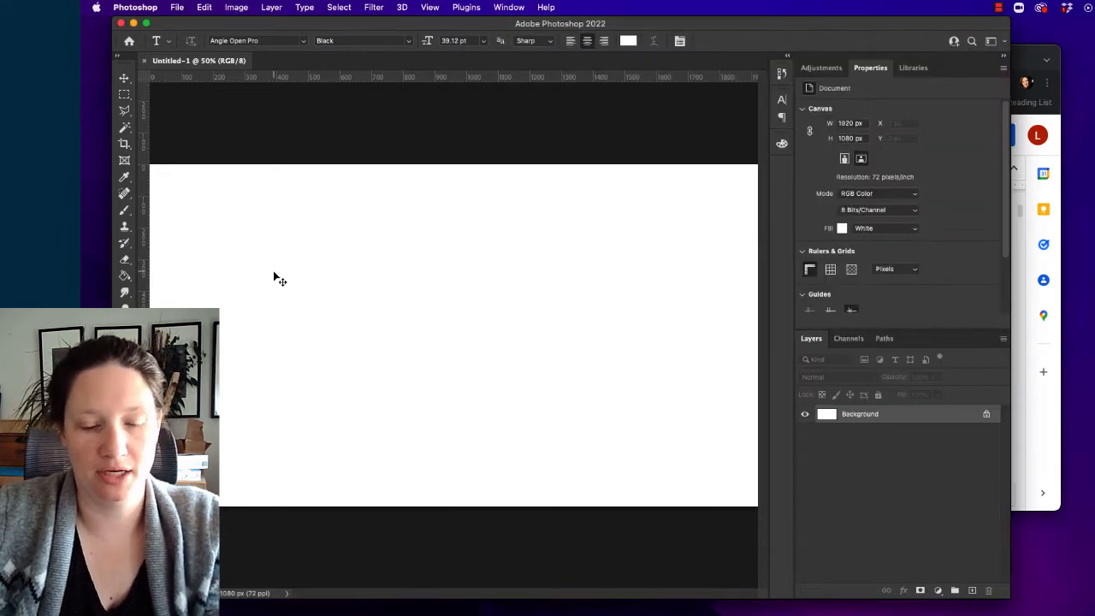
pyautogui.click(258, 257)
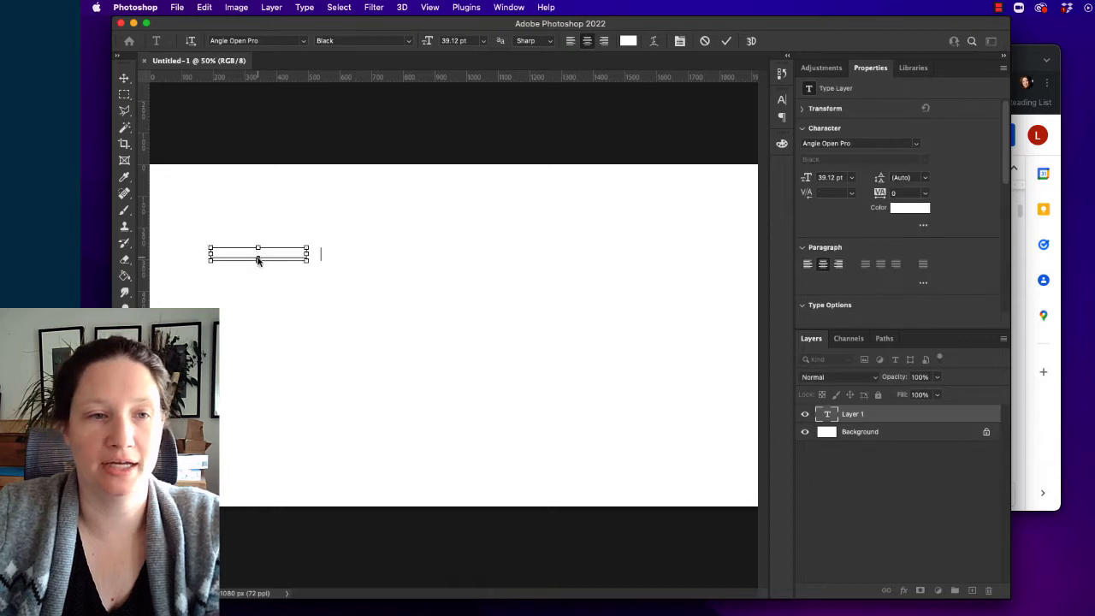
pyautogui.press('super+a')
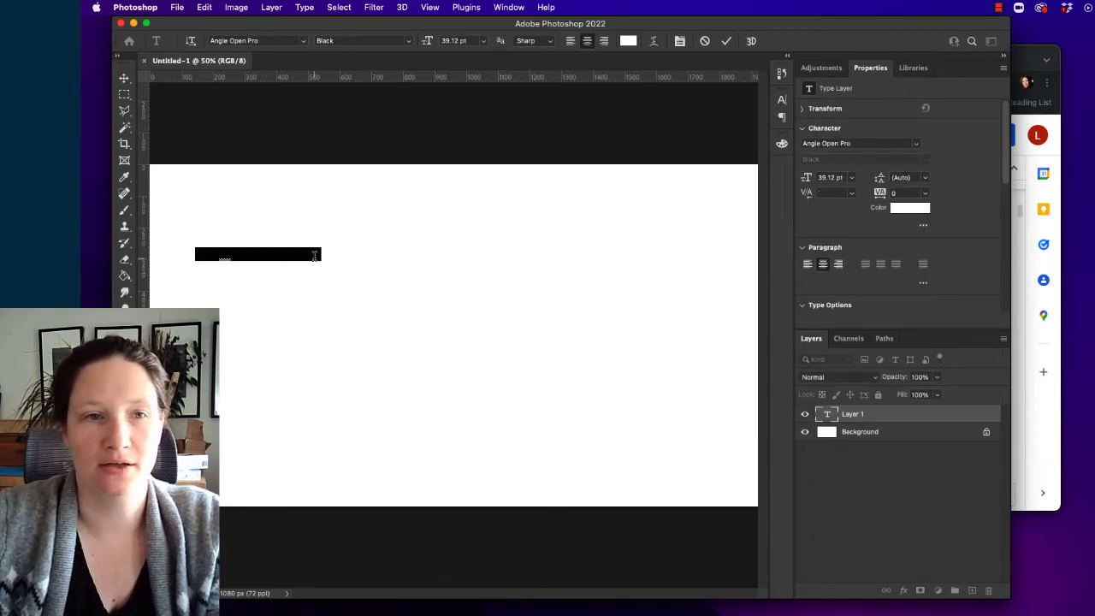
pyautogui.click(123, 79)
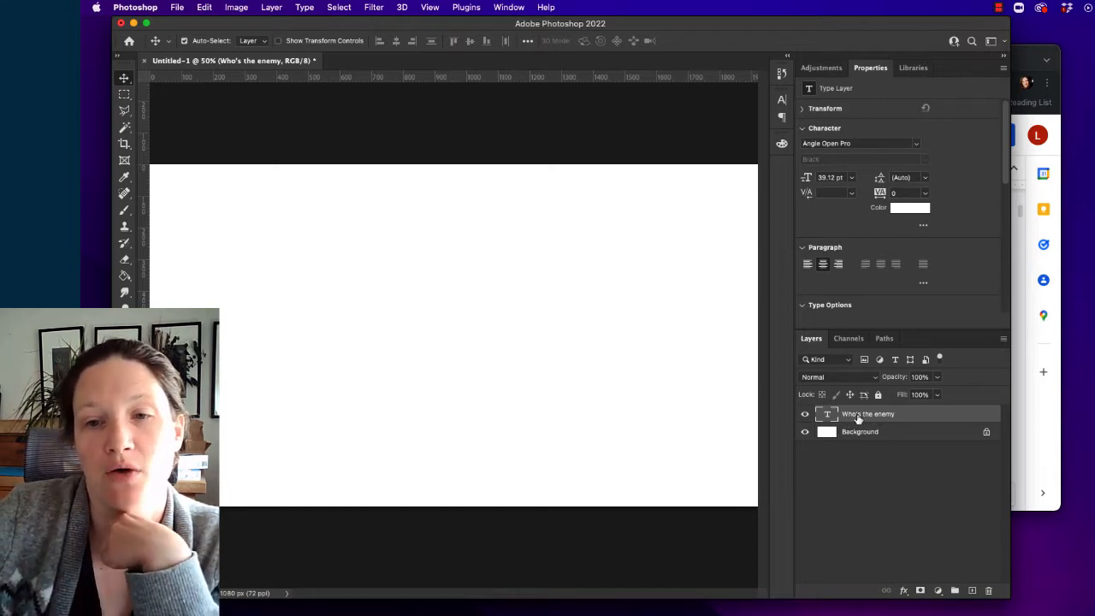
# - Convert the locked Background into a regular layer and fill it with black using the Paint Bucket
pyautogui.click(864, 434)
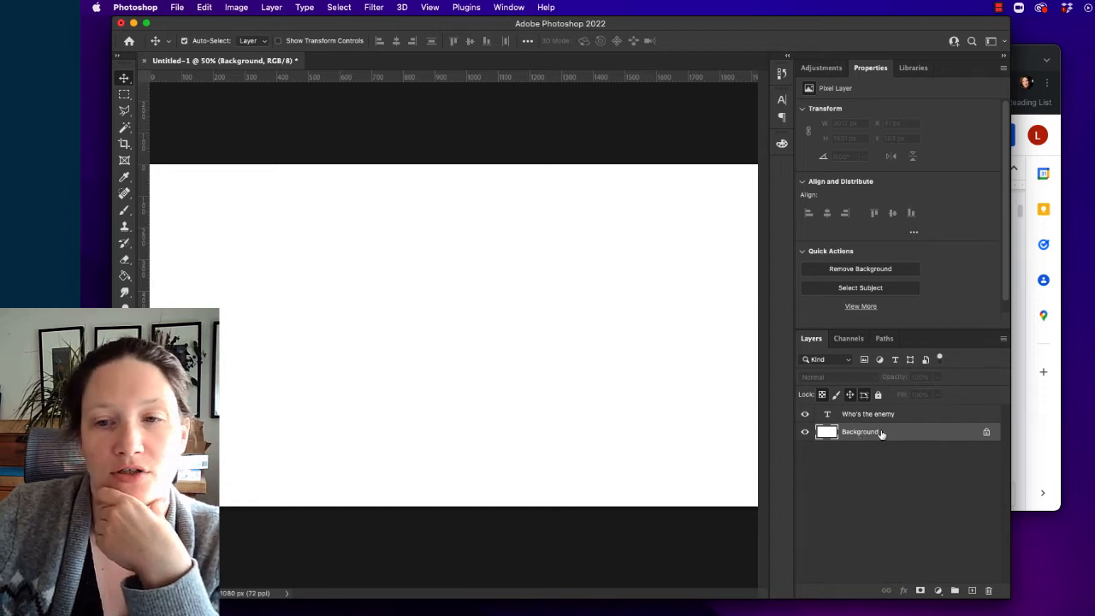
pyautogui.doubleClick(888, 441)
pyautogui.click(796, 300)
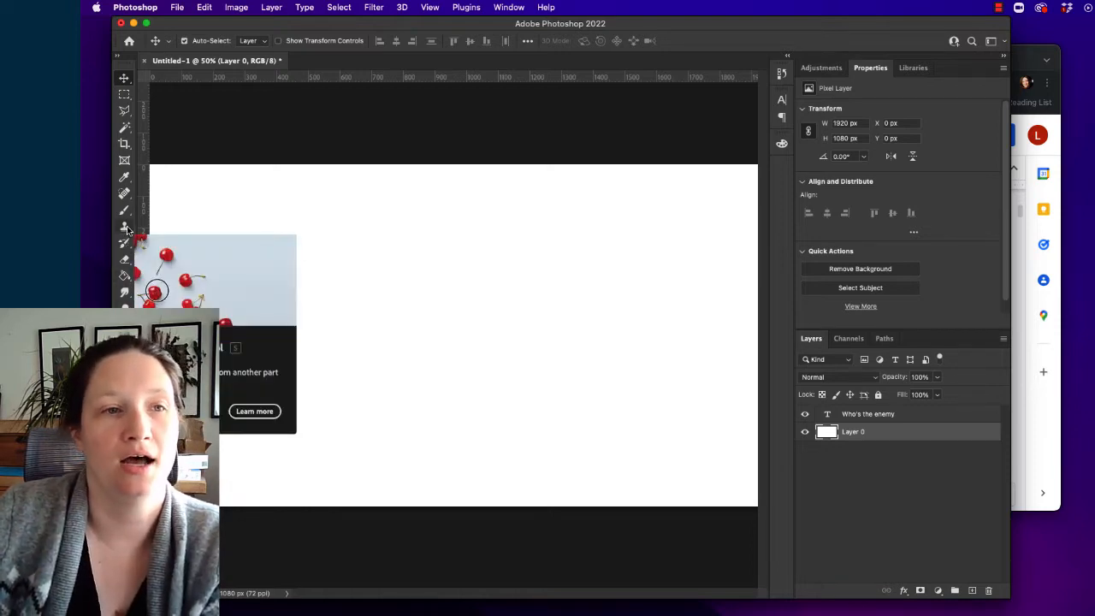
pyautogui.click(125, 277)
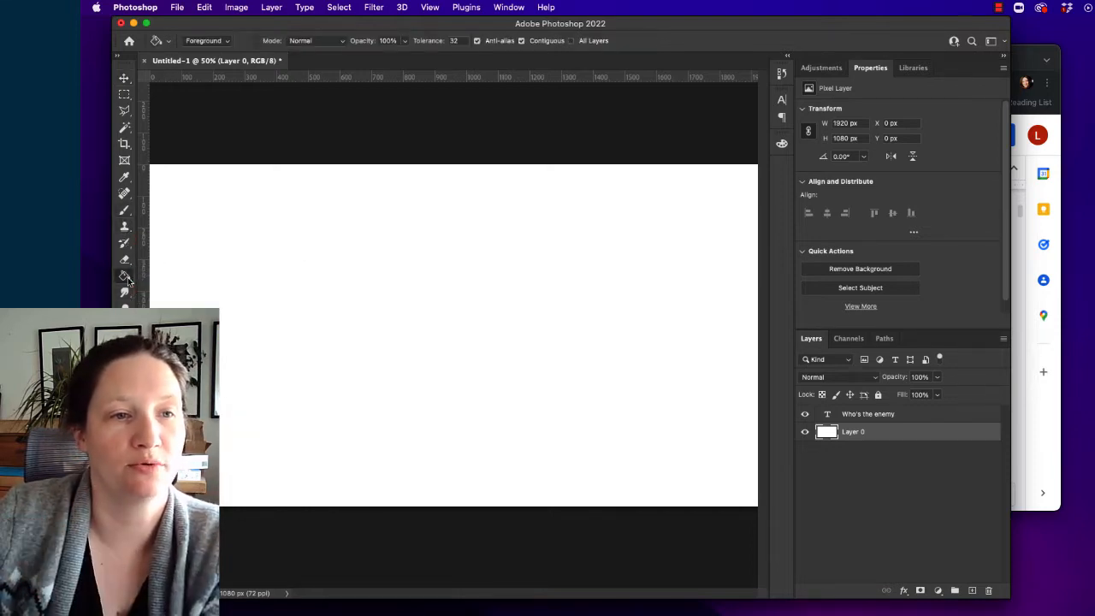
pyautogui.click(294, 426)
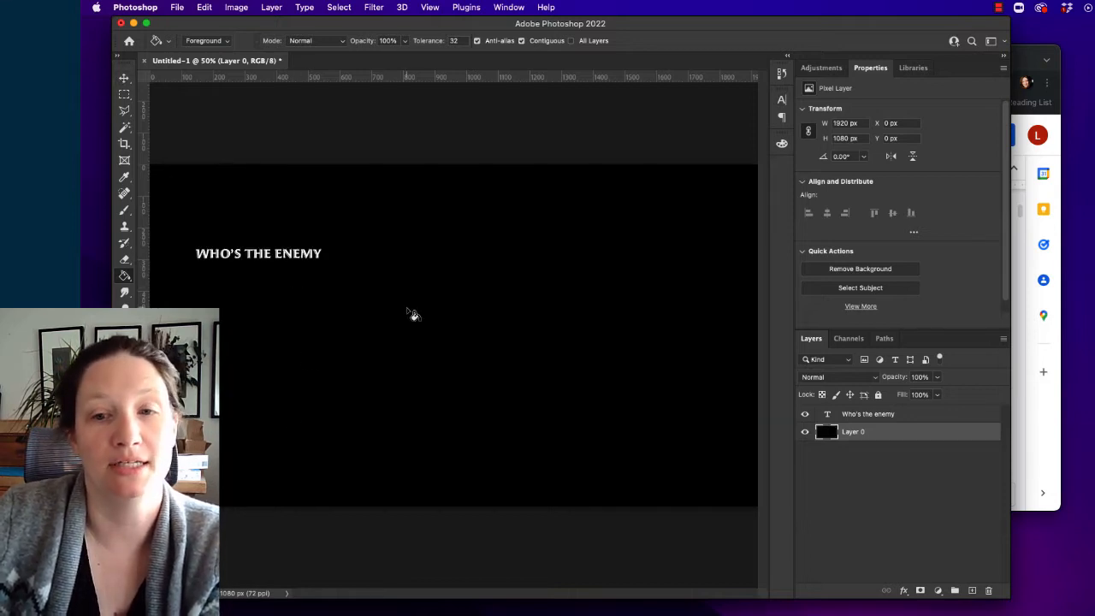
# - Add "year after year" from the Google Docs libretto as a text layer below the first phrase and move it beneath "Who's the enemy" in the stack
pyautogui.click(906, 416)
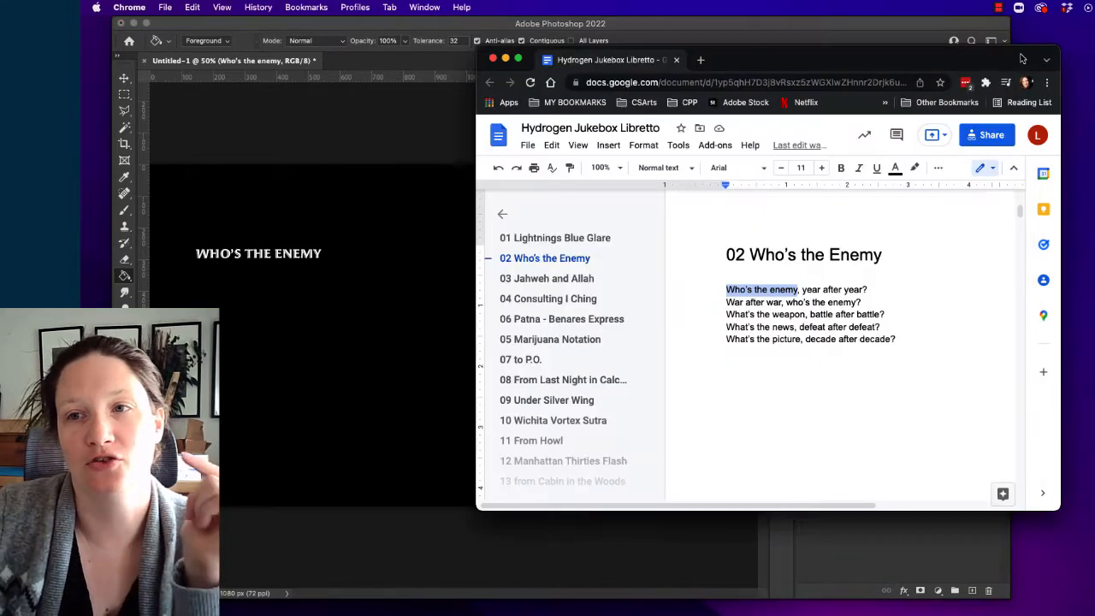
pyautogui.click(1024, 59)
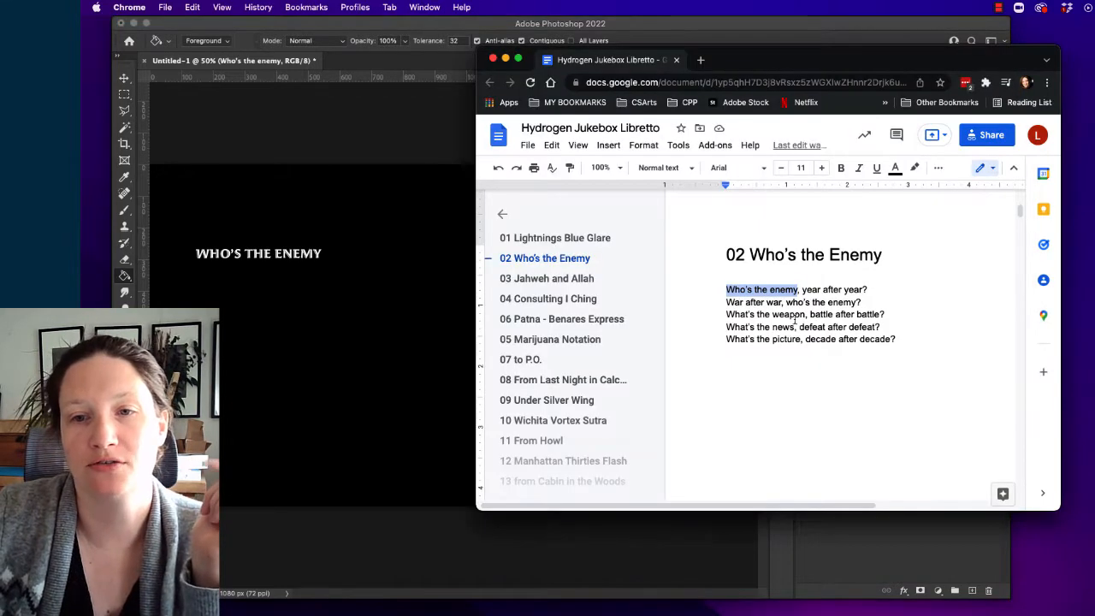
pyautogui.click(806, 289)
pyautogui.moveTo(801, 289); pyautogui.dragTo(867, 290)
pyautogui.press('cmd+c')
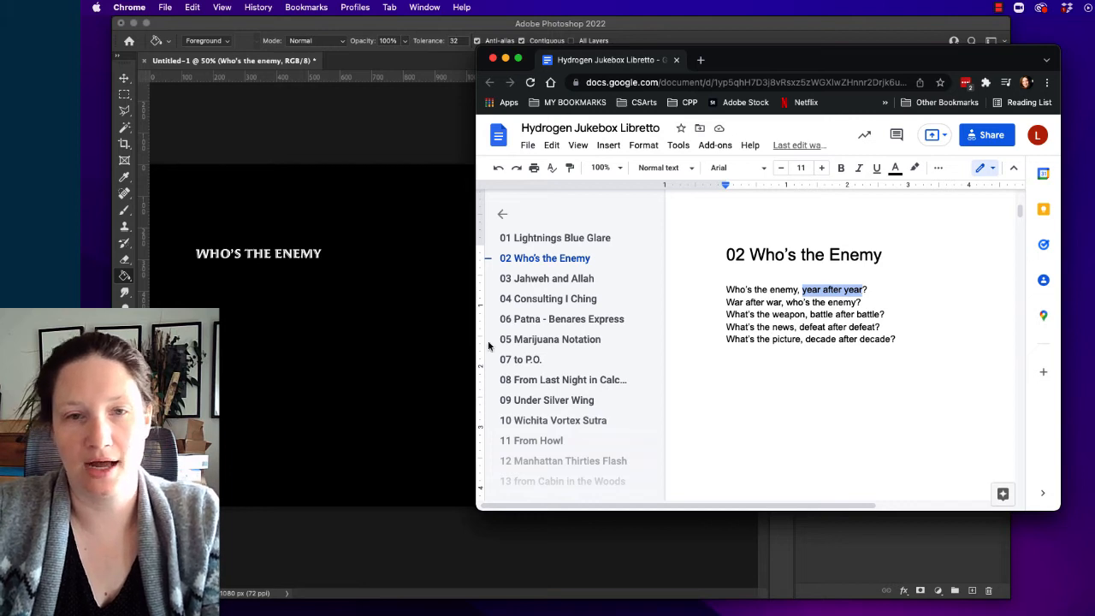
pyautogui.click(262, 355)
pyautogui.press('t')
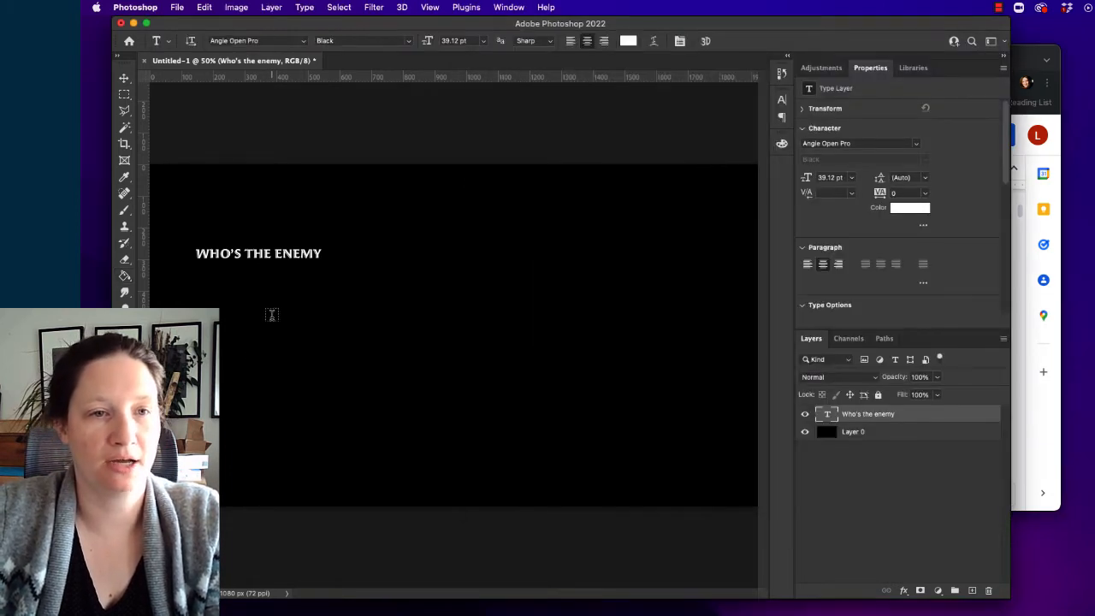
pyautogui.click(271, 313)
pyautogui.press('cmd+v')
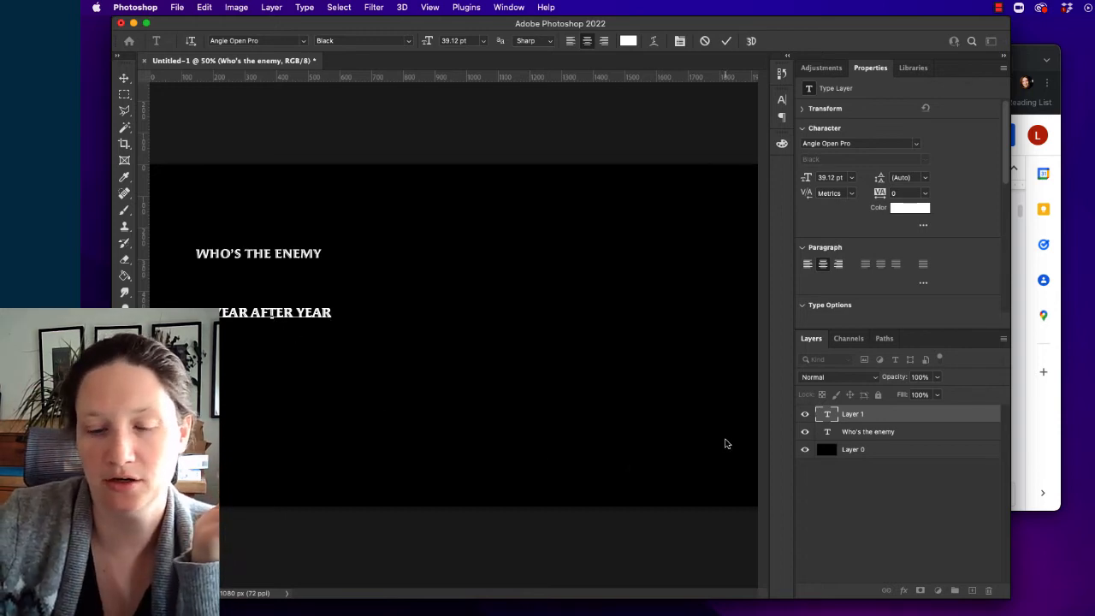
pyautogui.click(725, 40)
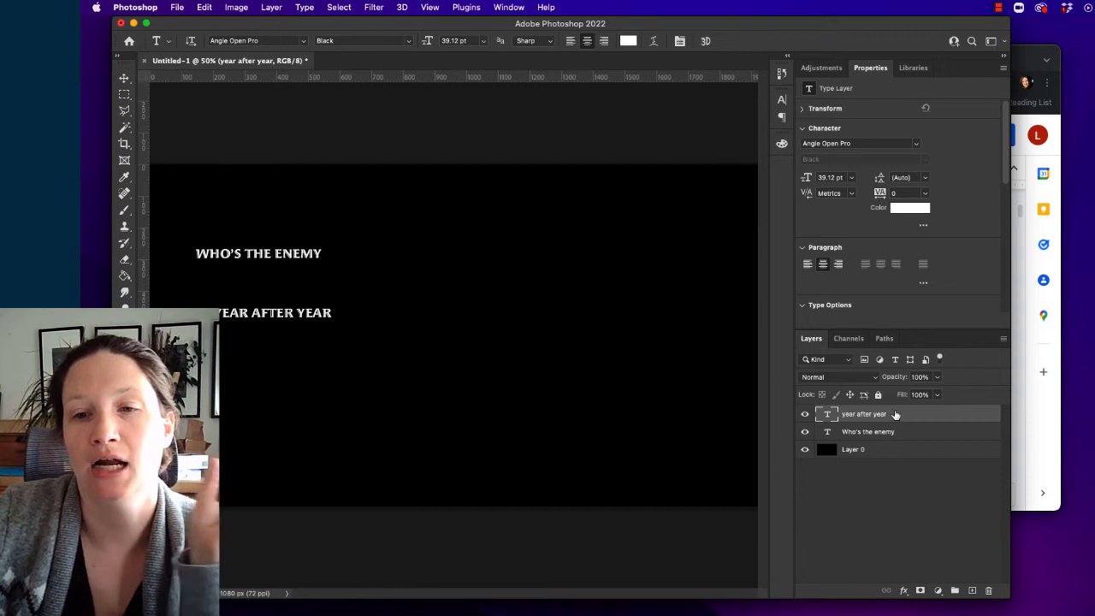
pyautogui.moveTo(896, 414); pyautogui.dragTo(899, 442)
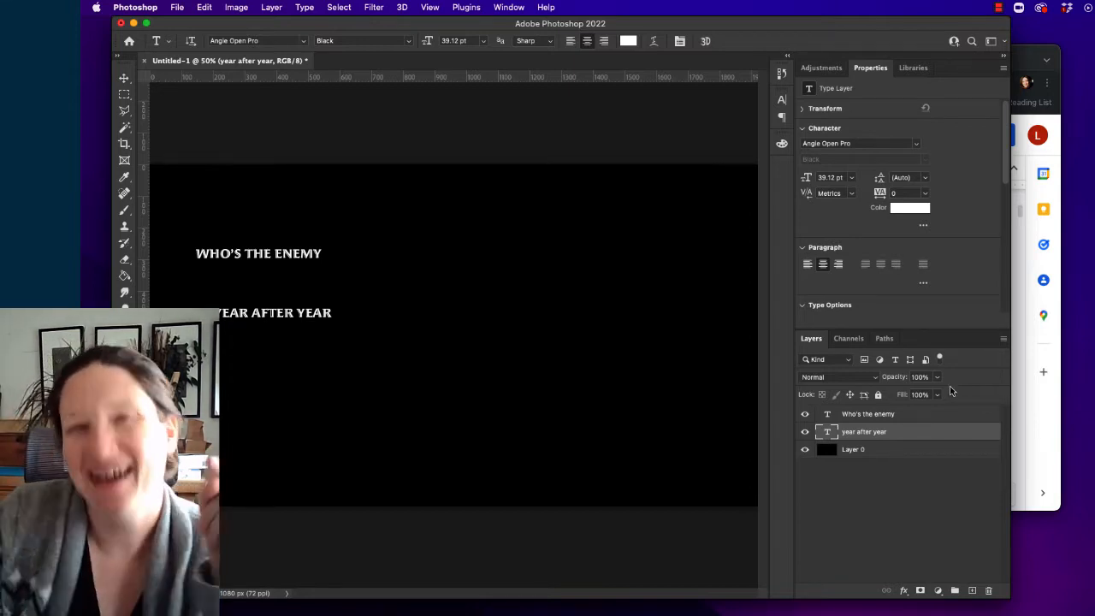
# - Copy "decade after decade" from the Google Docs libretto and paste it as a text layer directly above the black layer in Photoshop
pyautogui.click(894, 450)
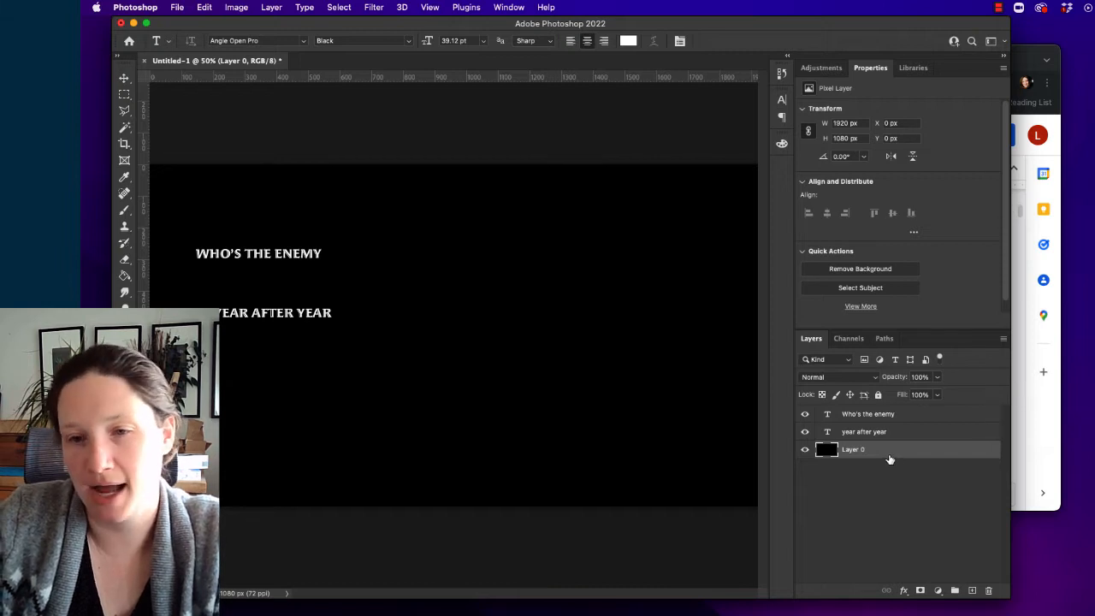
pyautogui.click(1015, 410)
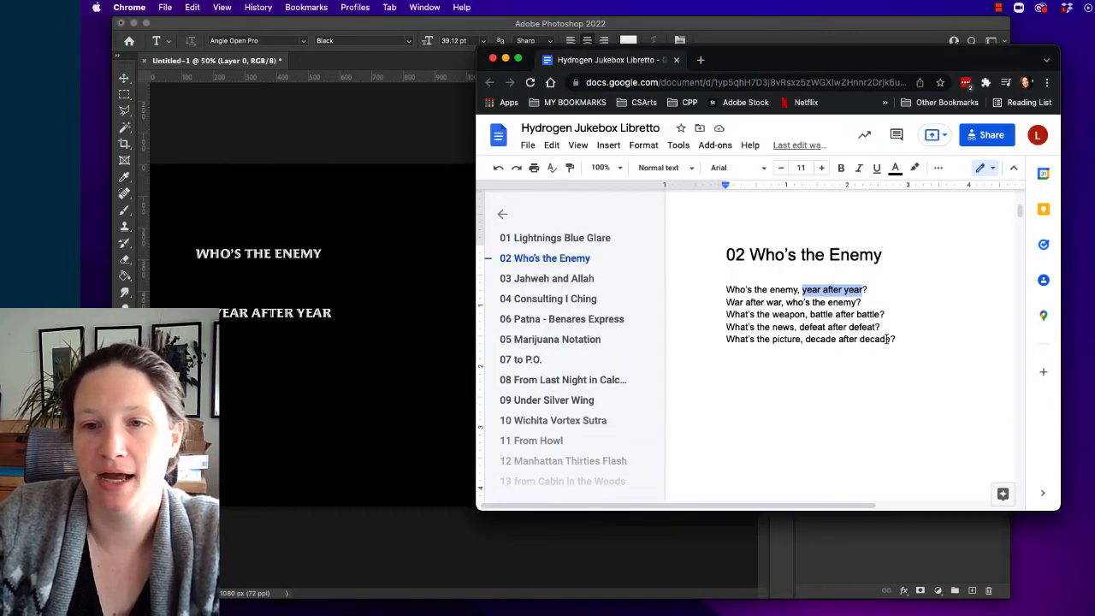
pyautogui.moveTo(893, 339); pyautogui.dragTo(806, 340)
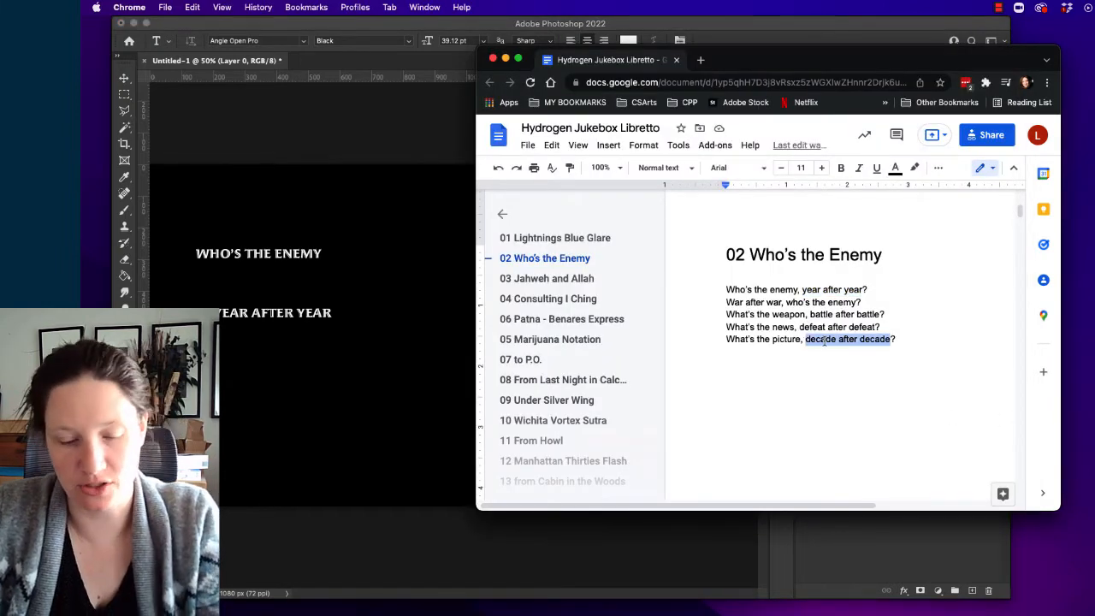
pyautogui.click(346, 394)
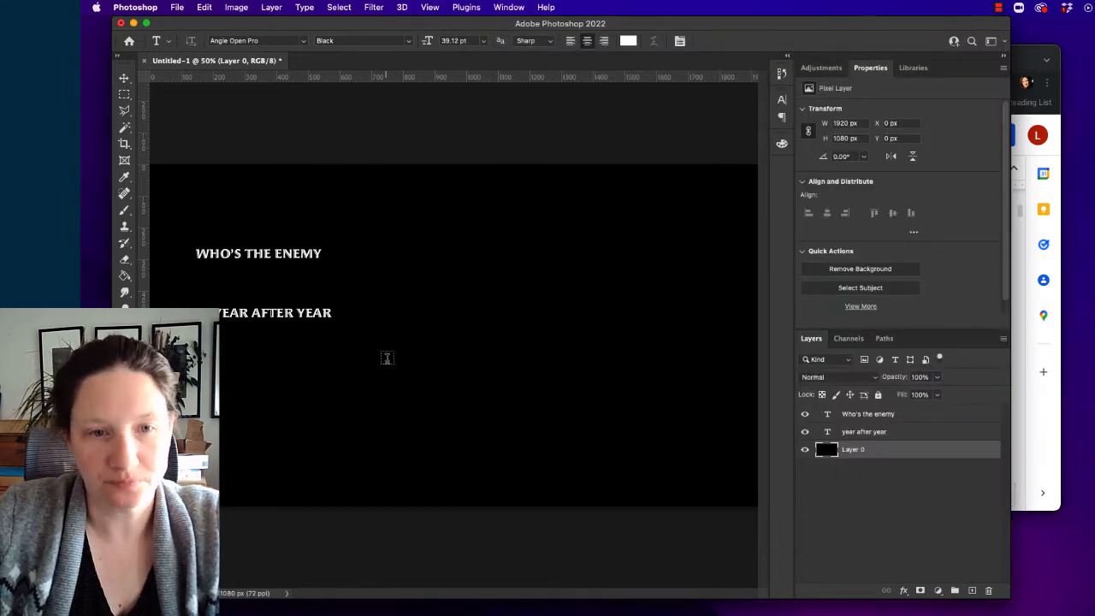
pyautogui.click(409, 371)
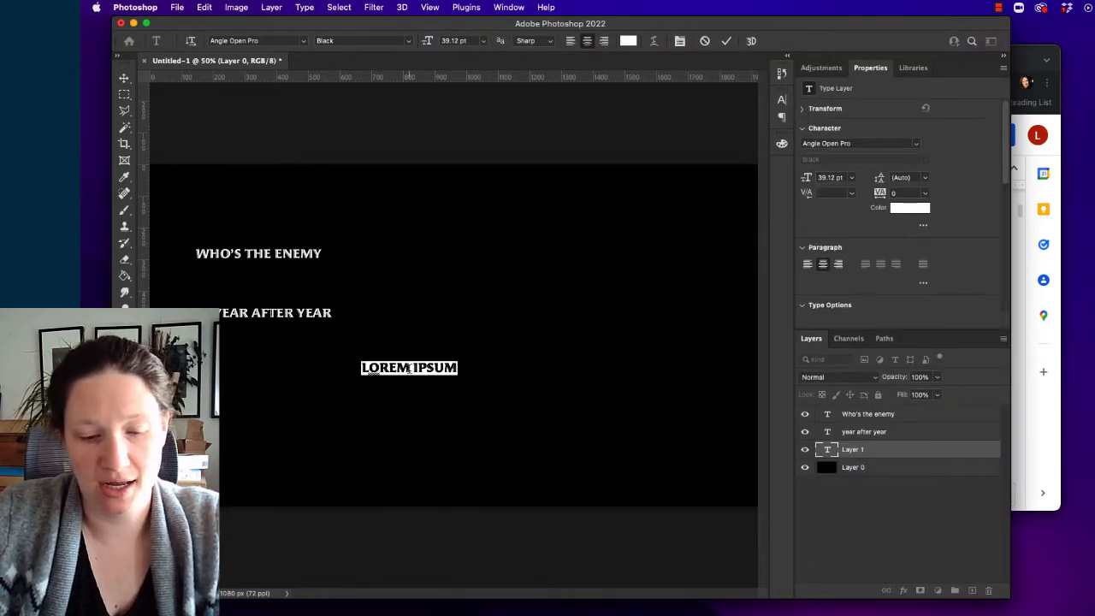
pyautogui.write('DECADE AFTER DECADE')
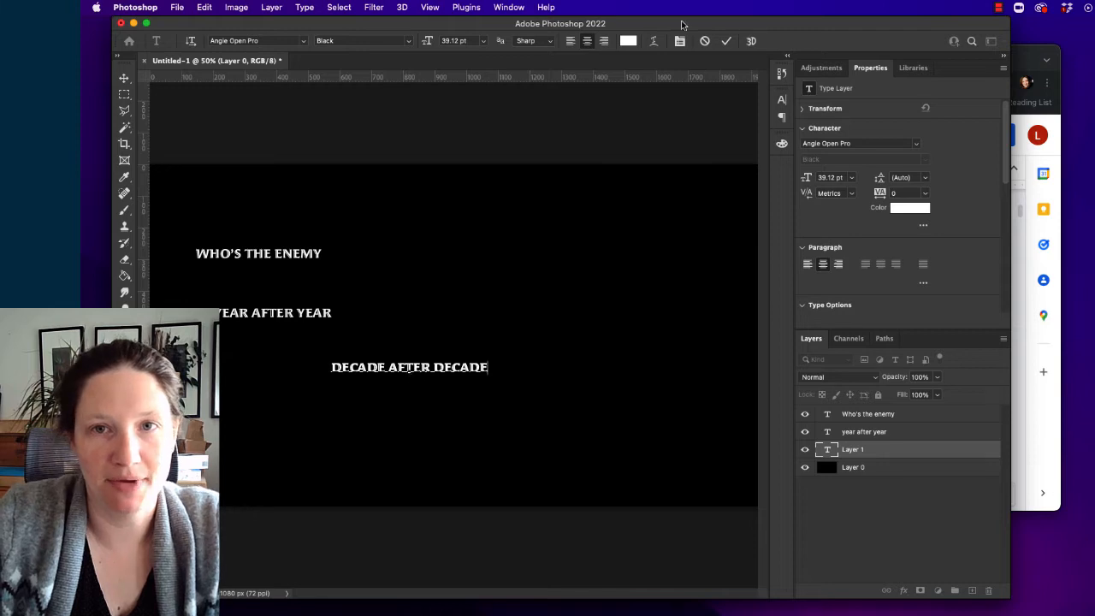
pyautogui.click(726, 41)
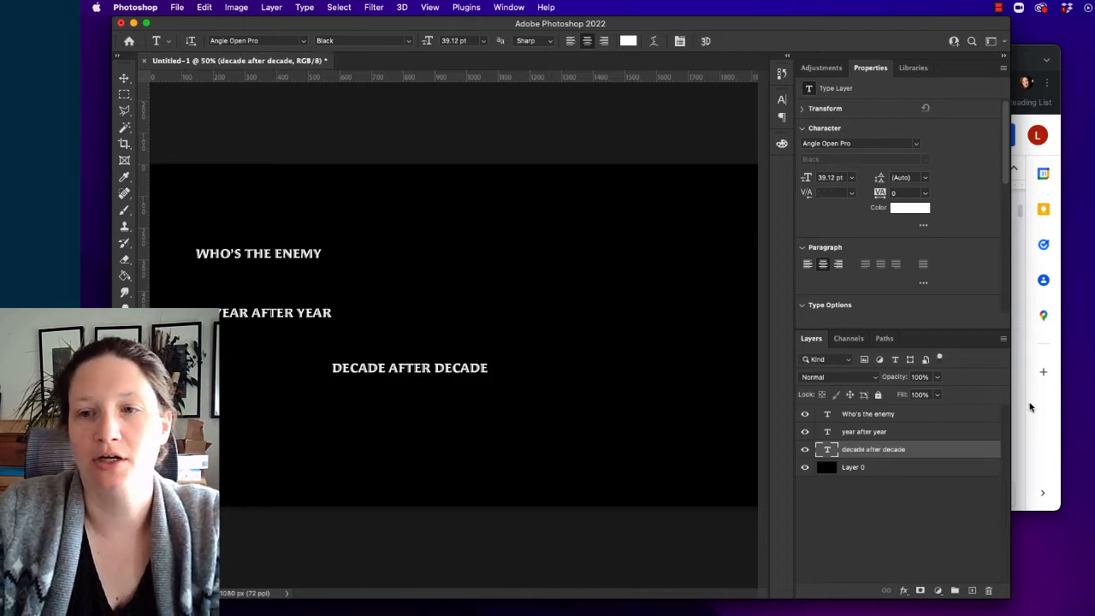
# - Copy "What's the picture" from the Google Docs libretto and paste it as a Photoshop text layer just above the "decade after decade" text
pyautogui.click(1017, 419)
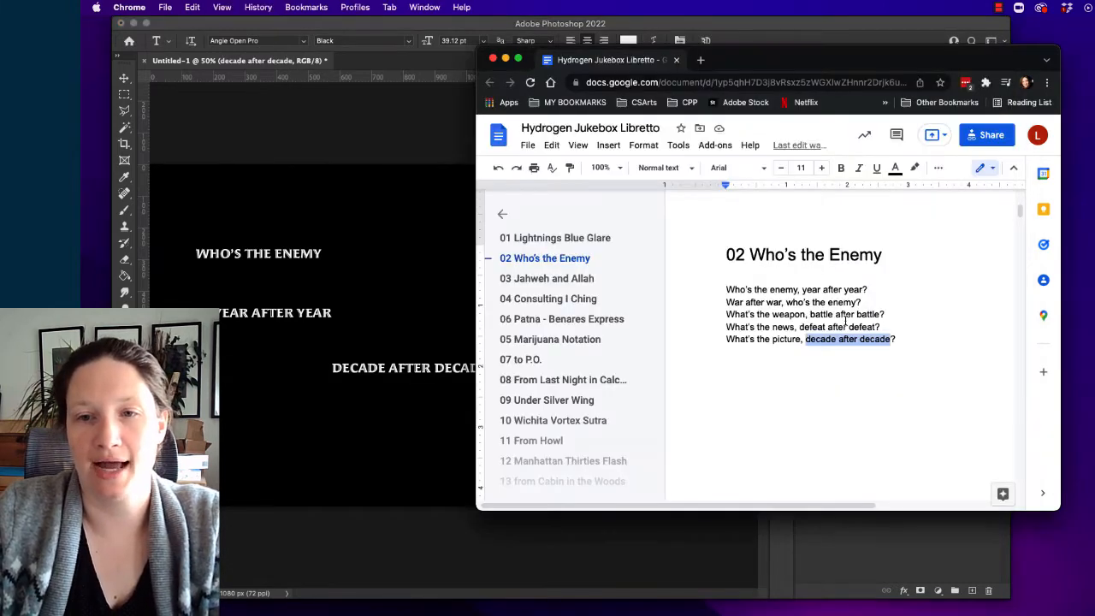
pyautogui.moveTo(802, 340); pyautogui.dragTo(727, 339)
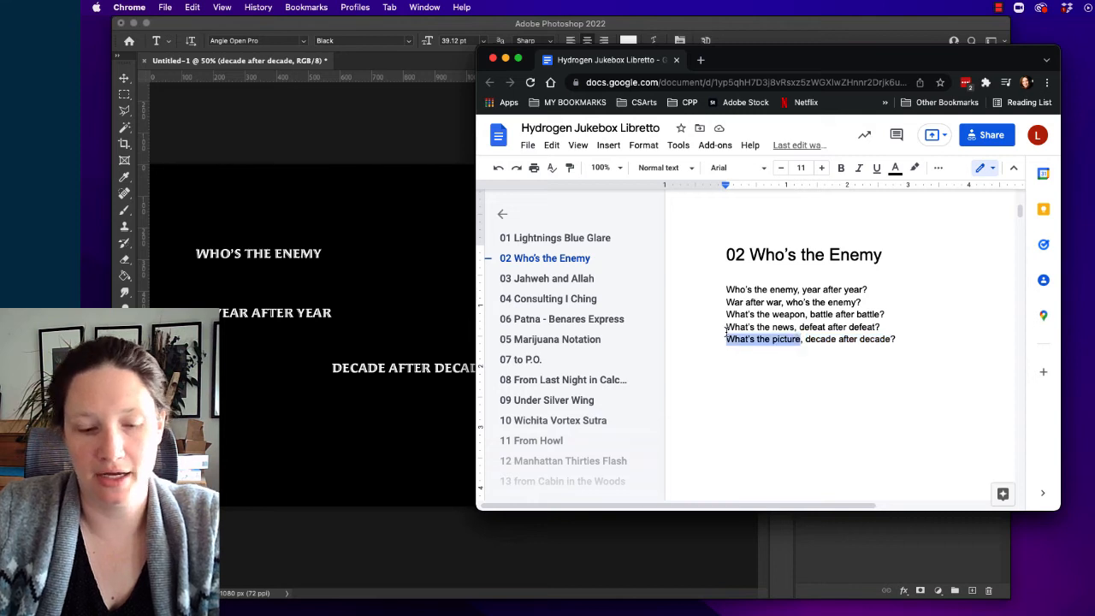
pyautogui.press('super+c')
pyautogui.click(391, 402)
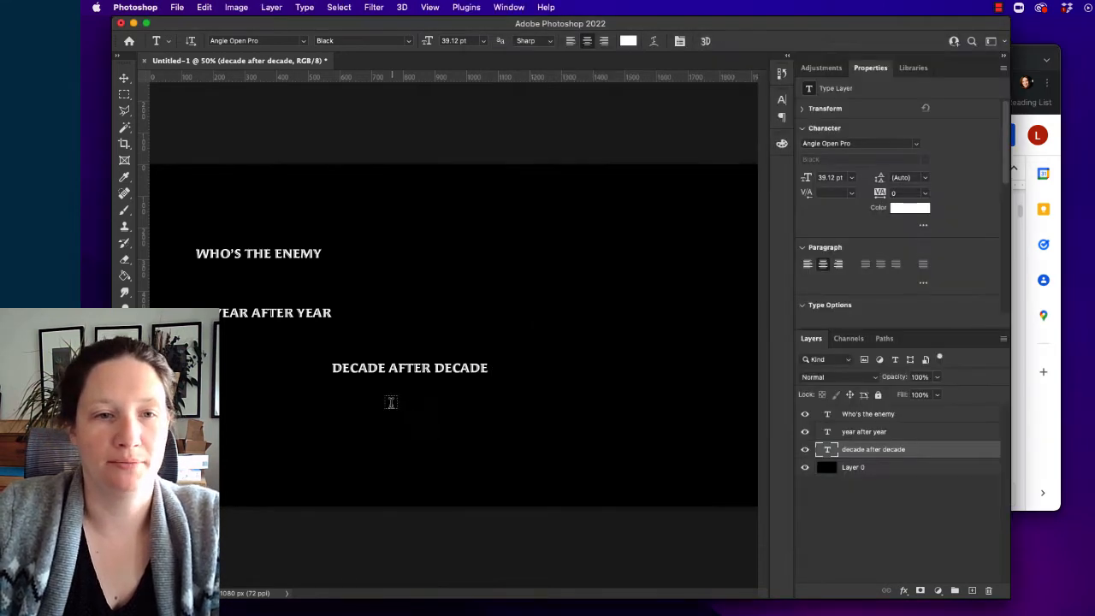
pyautogui.click(450, 334)
pyautogui.press('super+v')
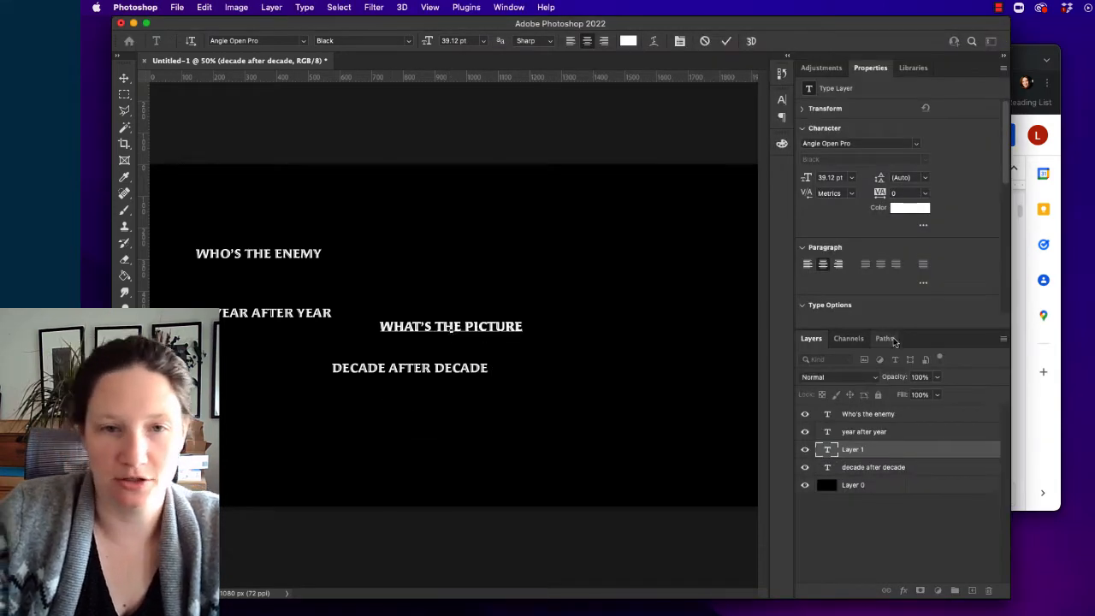
pyautogui.click(726, 41)
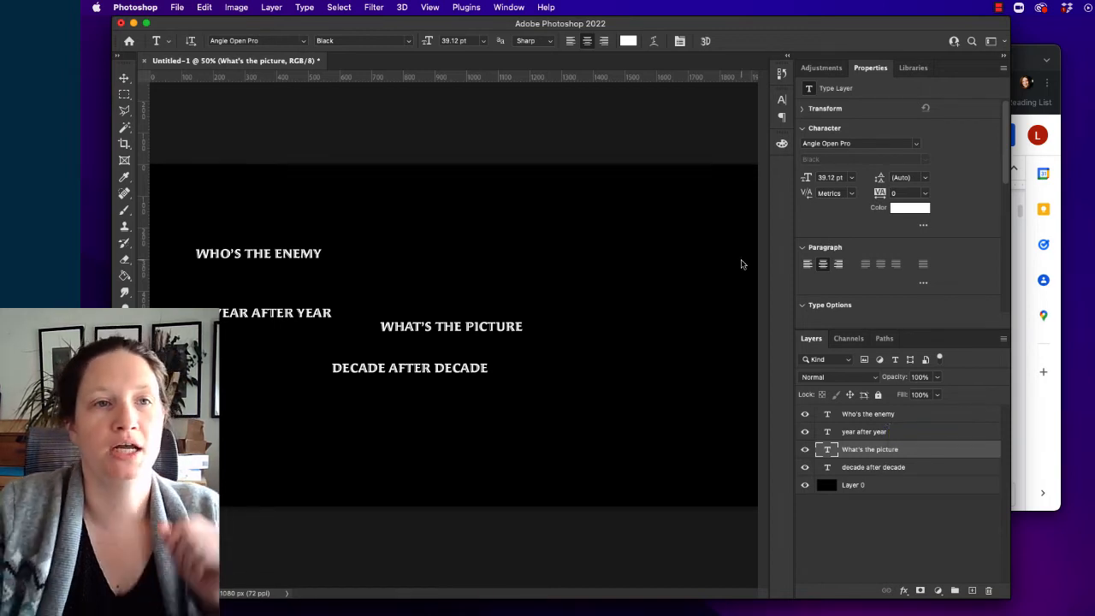
# - Begin saving the document on the computer instead of Creative Cloud and choose the LILY drive as the location
pyautogui.click(177, 8)
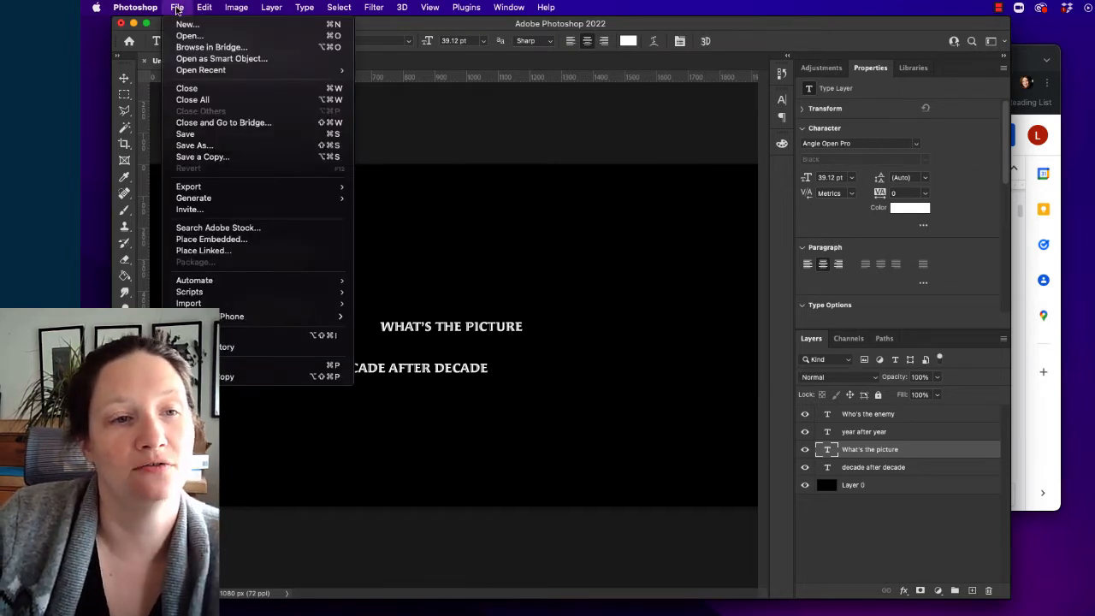
pyautogui.click(202, 137)
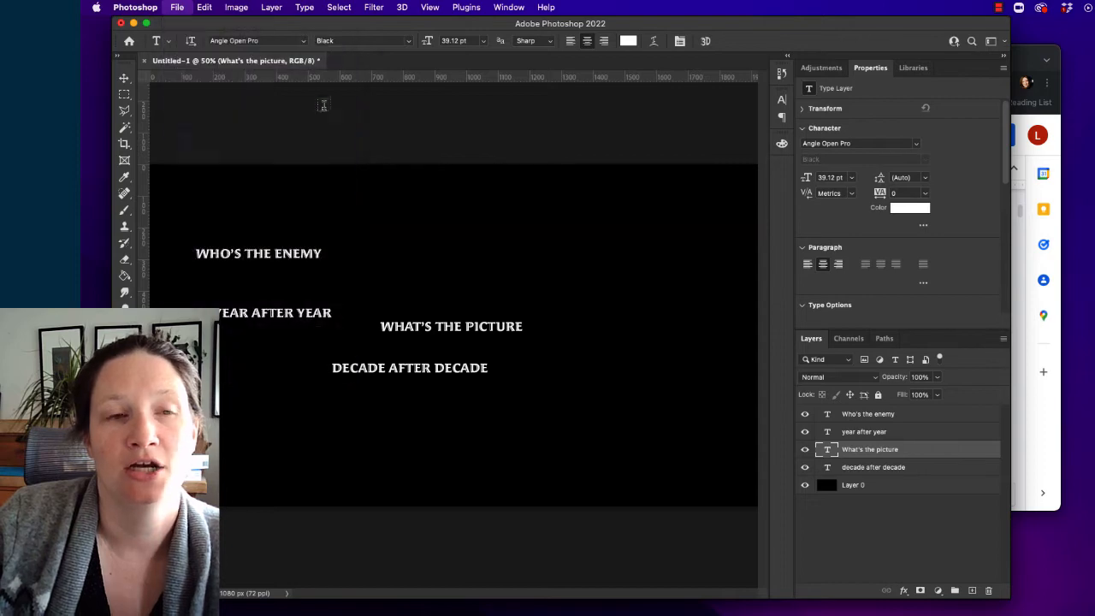
pyautogui.click(694, 368)
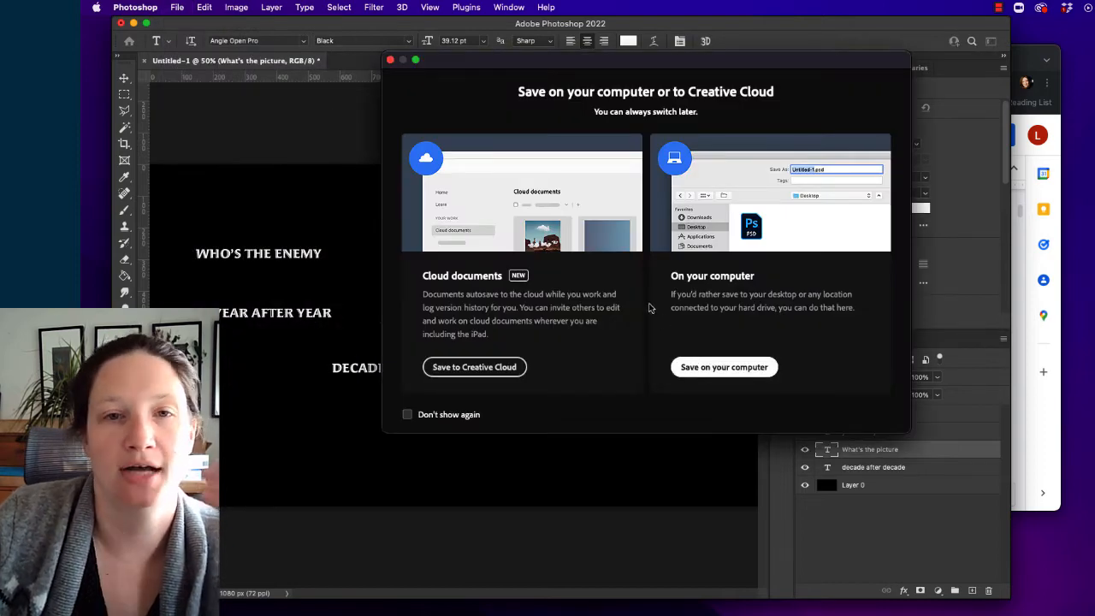
pyautogui.scroll(-4, 482, 297)
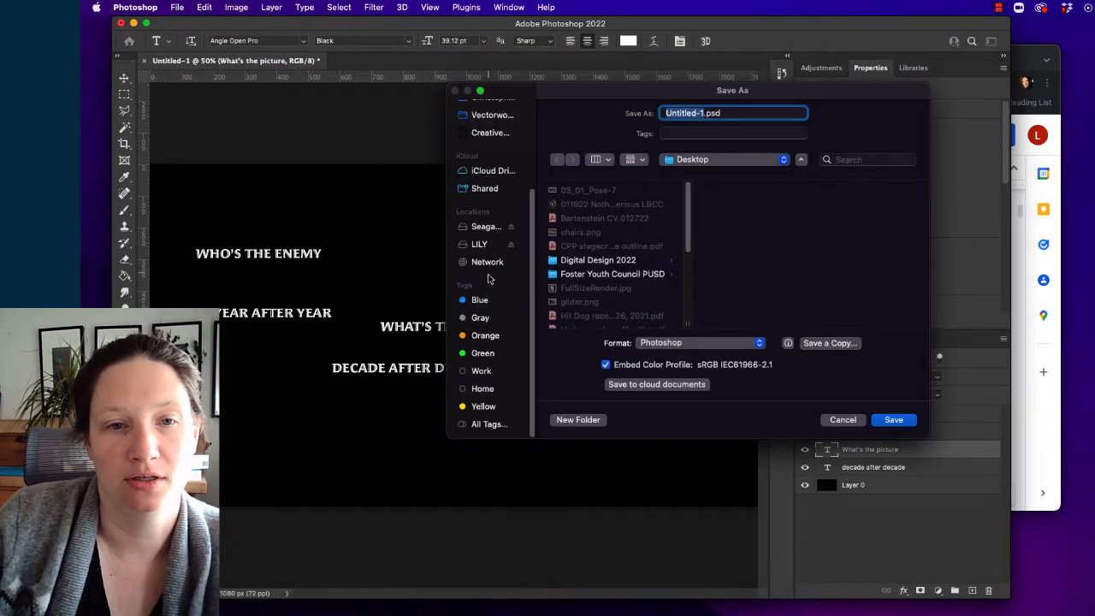
pyautogui.click(479, 244)
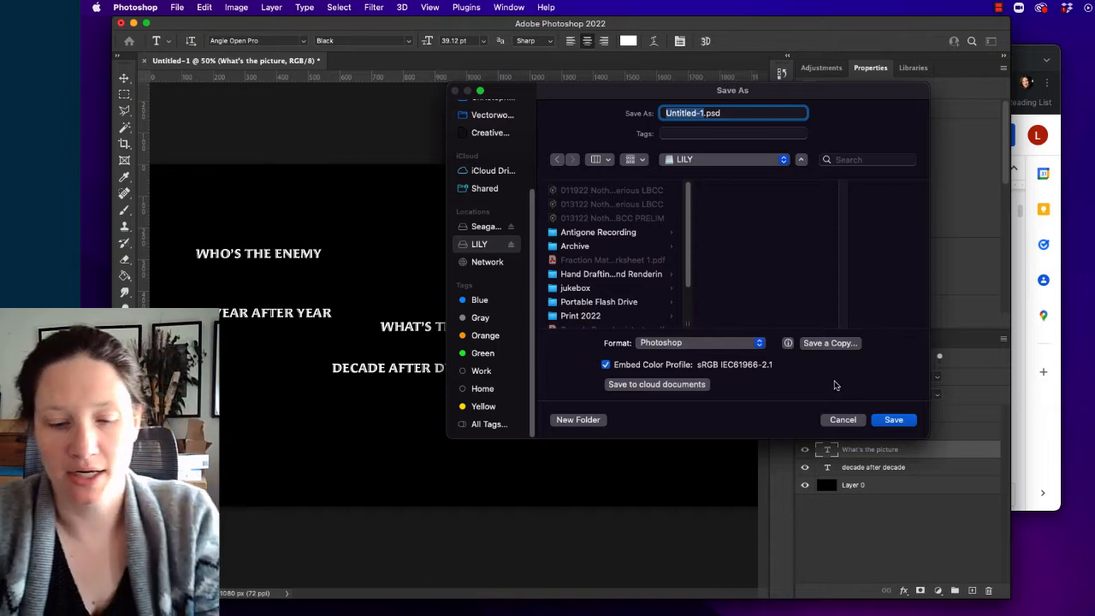
pyautogui.write('Whos the end')
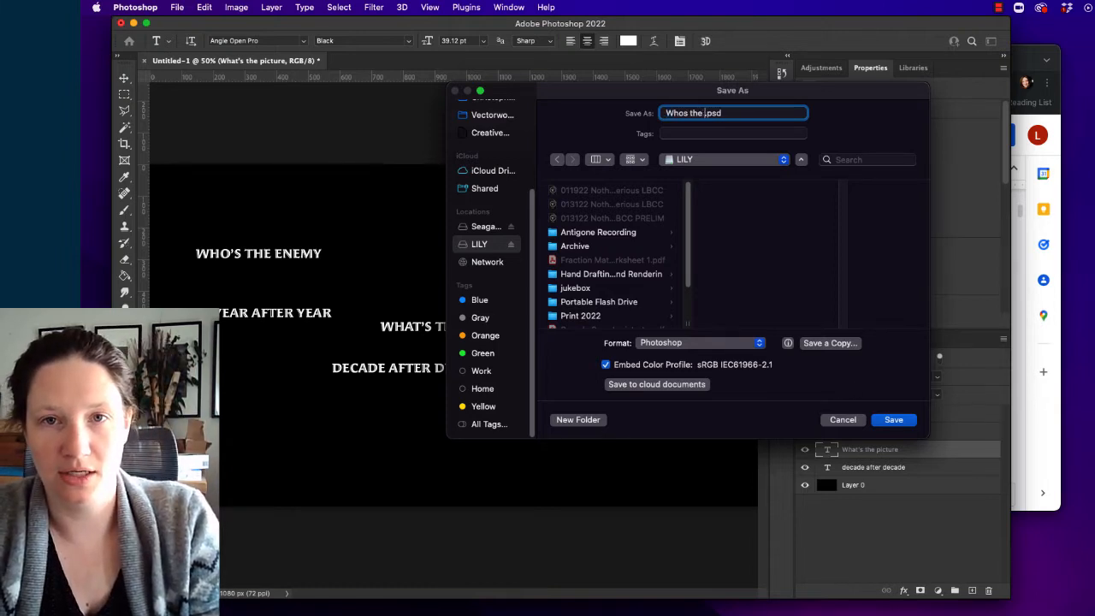
pyautogui.press('BackSpace')
pyautogui.press('BackSpace')
pyautogui.press('BackSpace')
pyautogui.press('BackSpace')
pyautogui.press('BackSpace')
pyautogui.press('BackSpace')
pyautogui.press('BackSpace')
pyautogui.press('BackSpace')
pyautogui.press('BackSpace')
pyautogui.press('BackSpace')
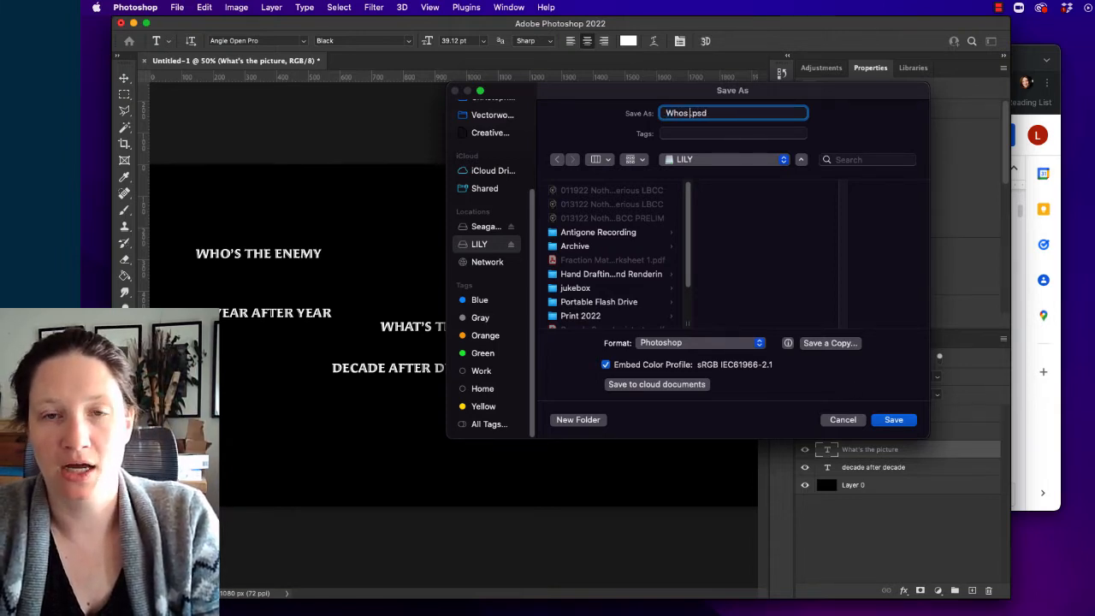
pyautogui.press('BackSpace')
pyautogui.press('BackSpace')
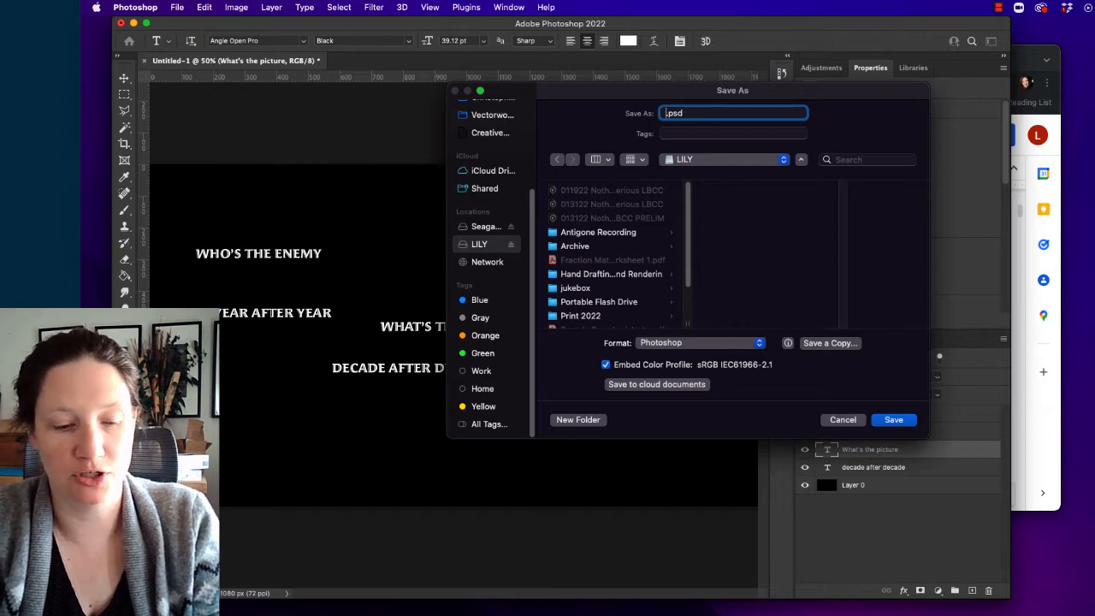
# - Name the file "02 WTE" and save it in Photoshop format with Maximize Compatibility enabled
pyautogui.write('02')
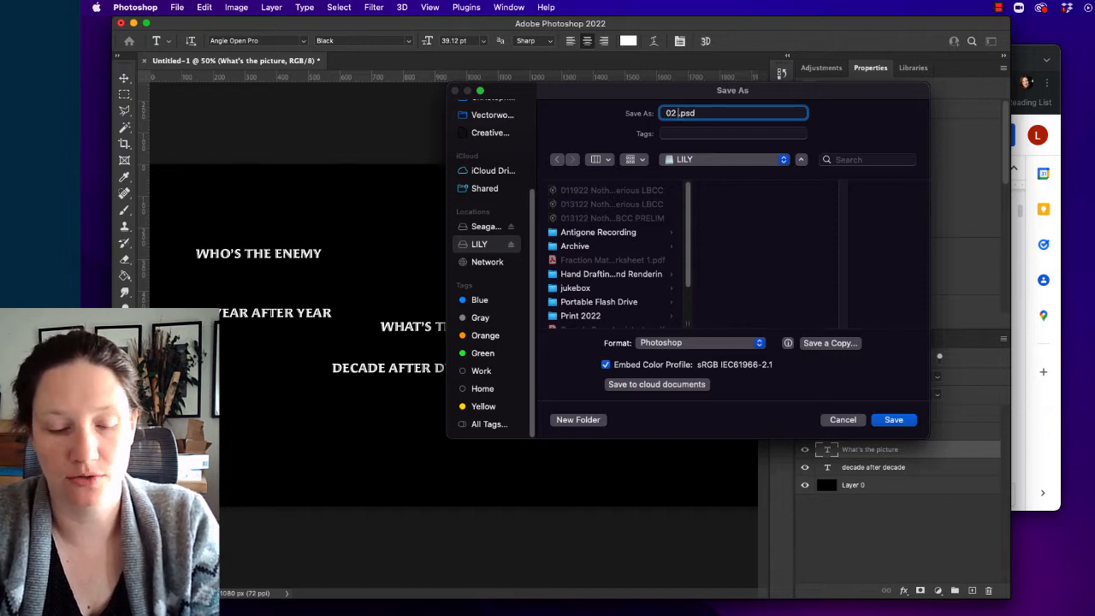
pyautogui.write(' whos')
pyautogui.press('BackSpace')
pyautogui.press('BackSpace')
pyautogui.press('BackSpace')
pyautogui.press('BackSpace')
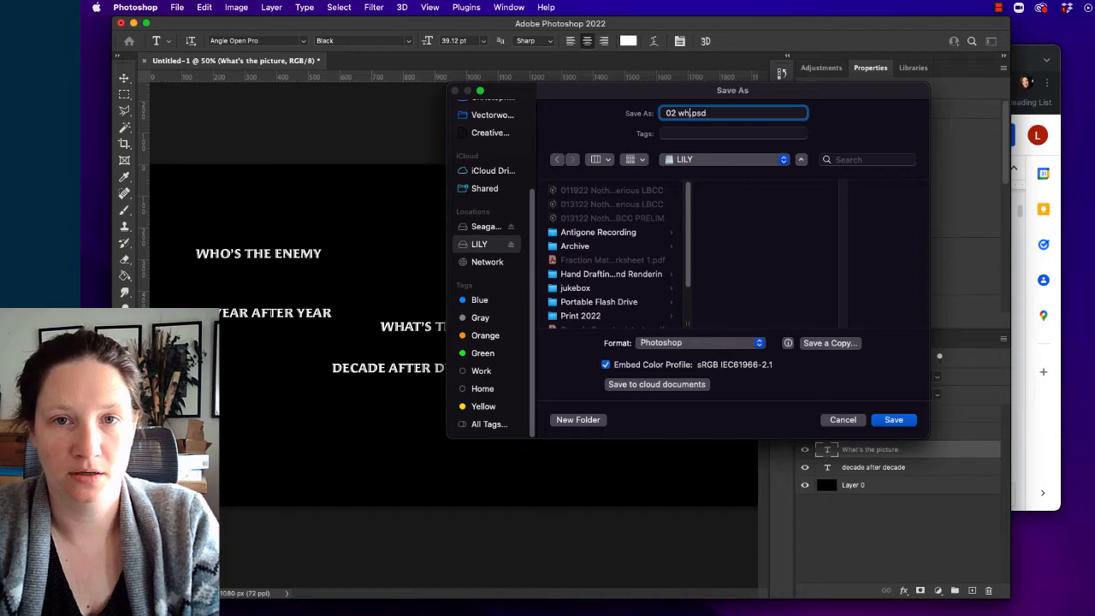
pyautogui.write('WTE')
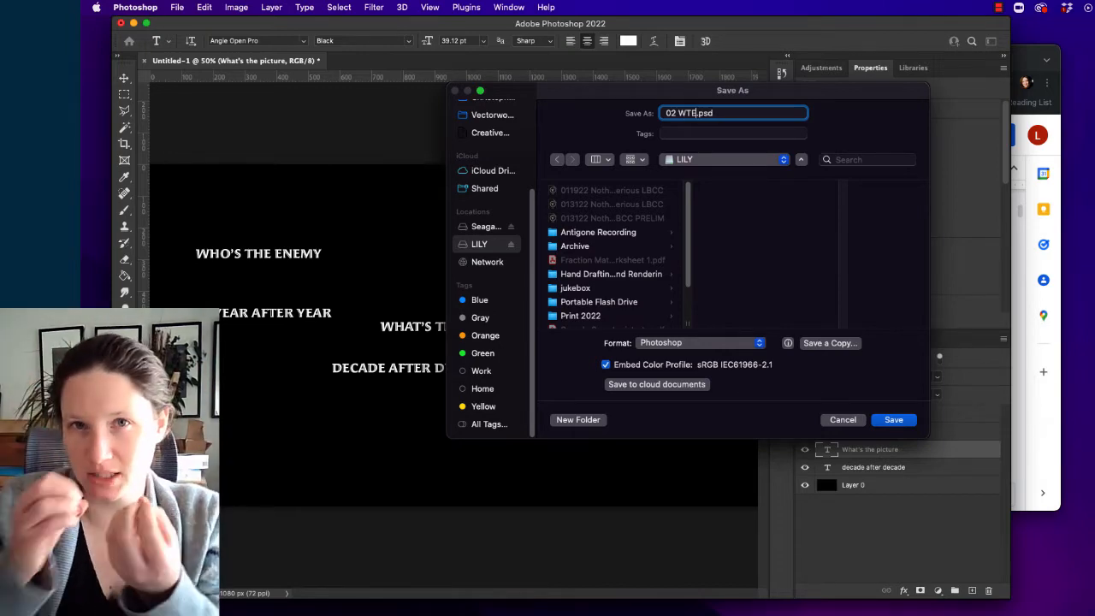
pyautogui.click(893, 419)
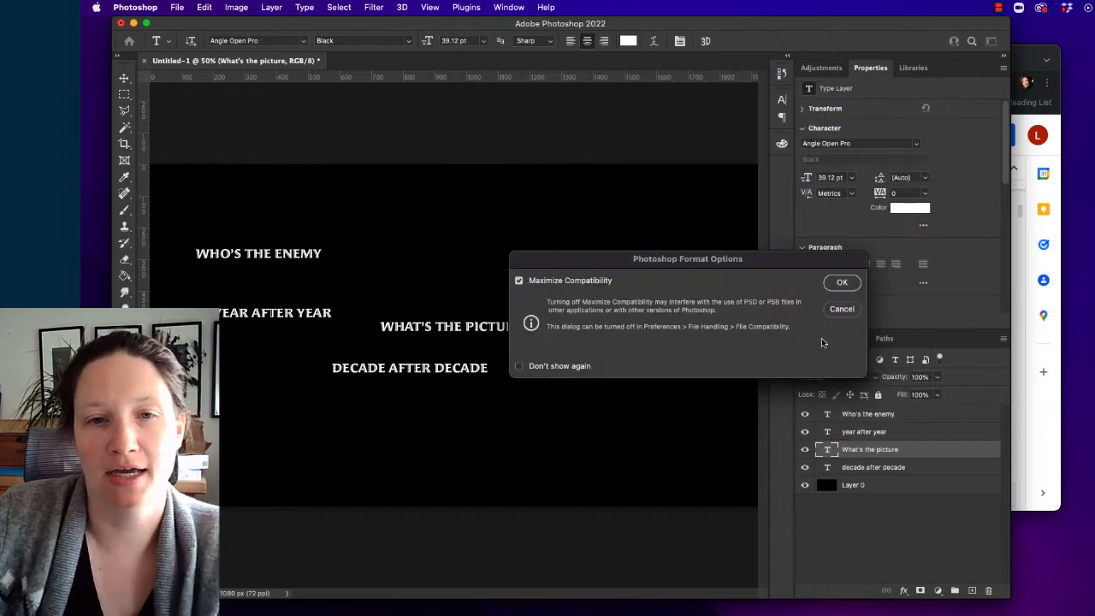
pyautogui.click(842, 283)
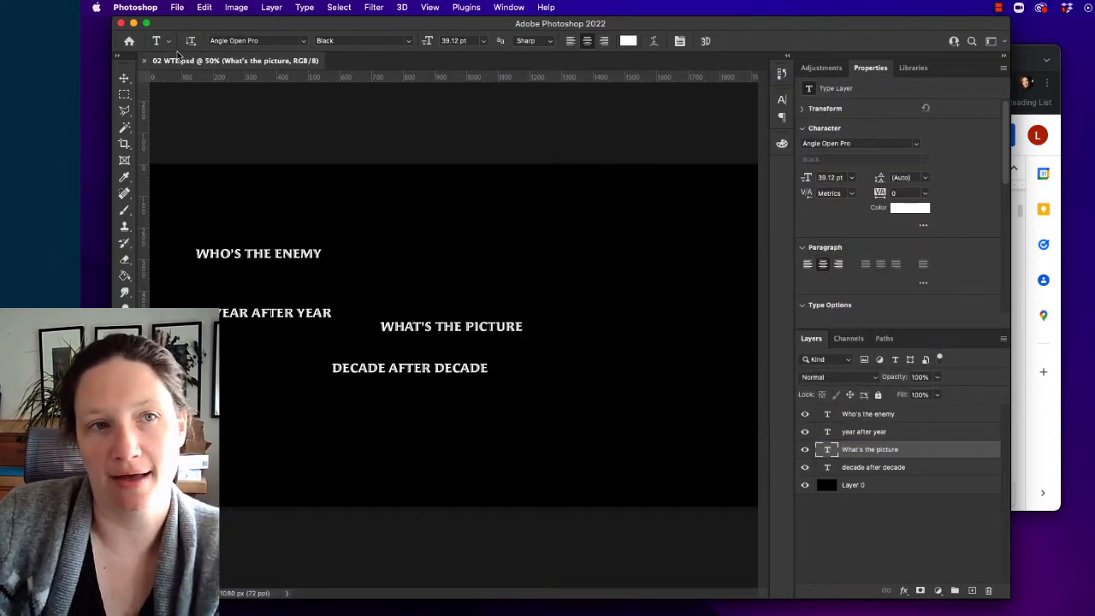
# - Start the Layers to Files export and set its destination to a new folder named "WTE Text" on the LILY drive
pyautogui.click(179, 7)
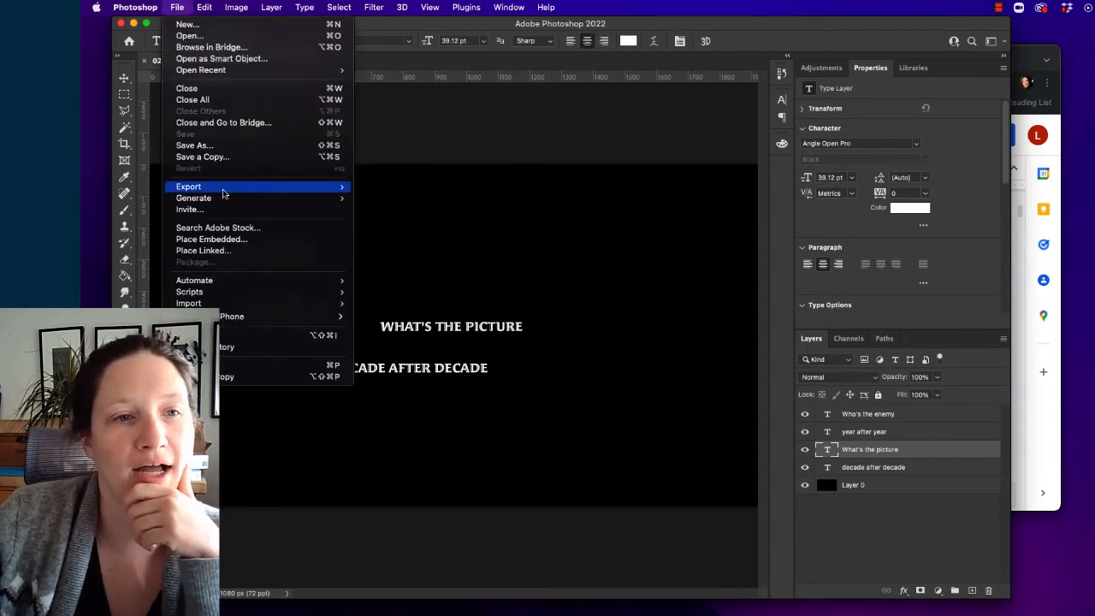
pyautogui.moveTo(224, 193)
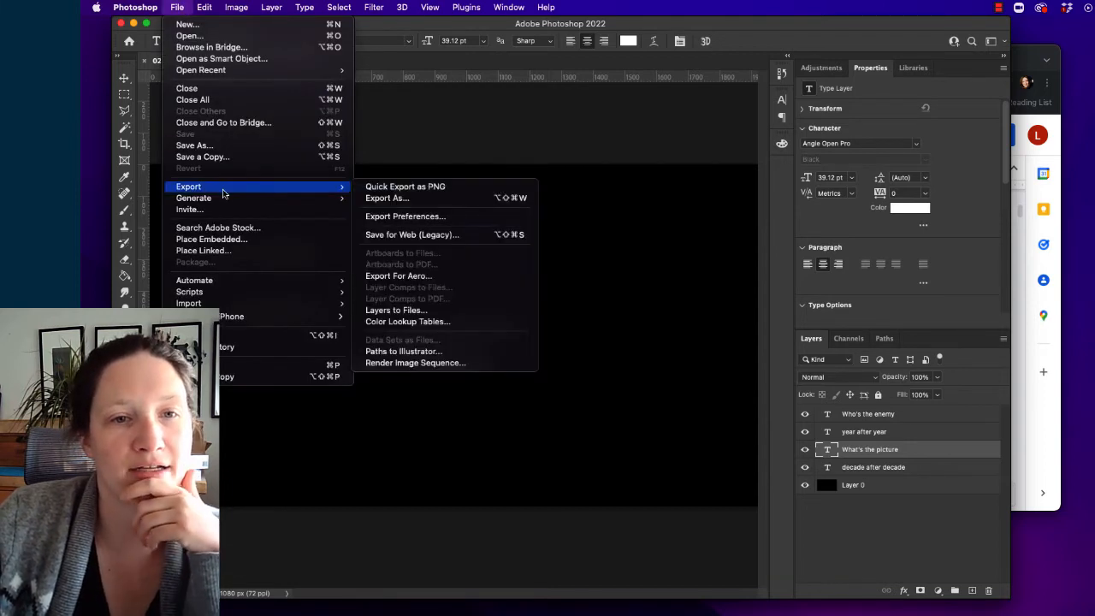
pyautogui.click(404, 313)
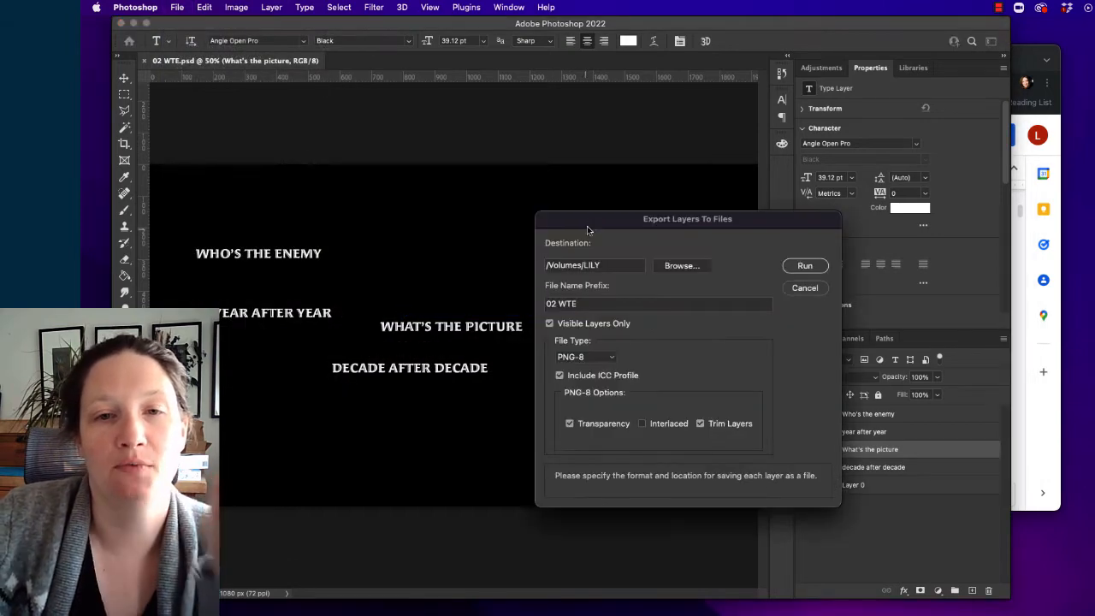
pyautogui.moveTo(586, 226); pyautogui.dragTo(429, 155)
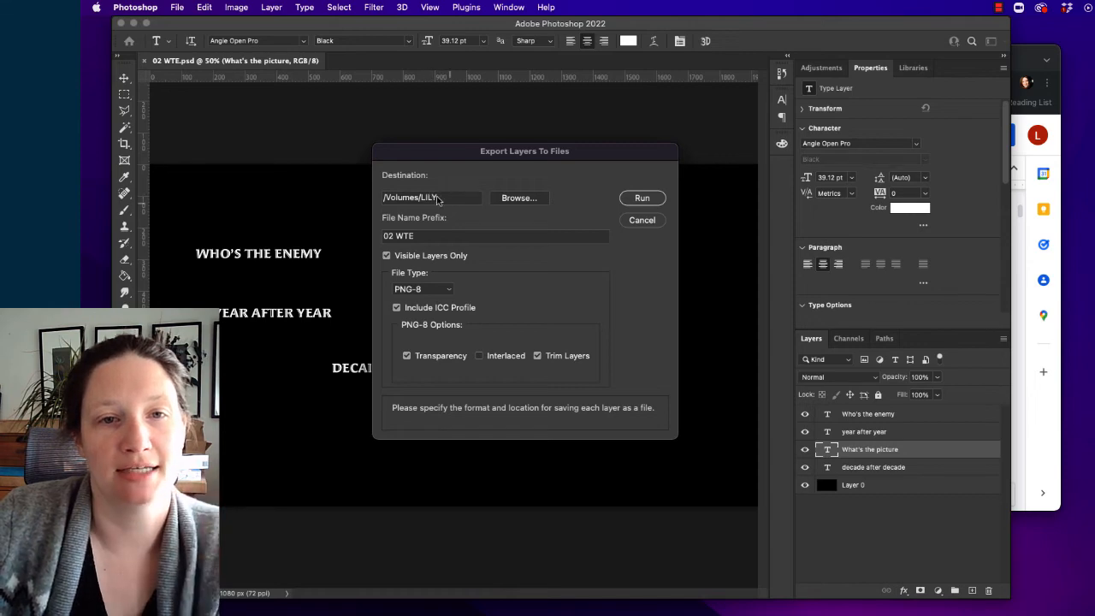
pyautogui.click(514, 198)
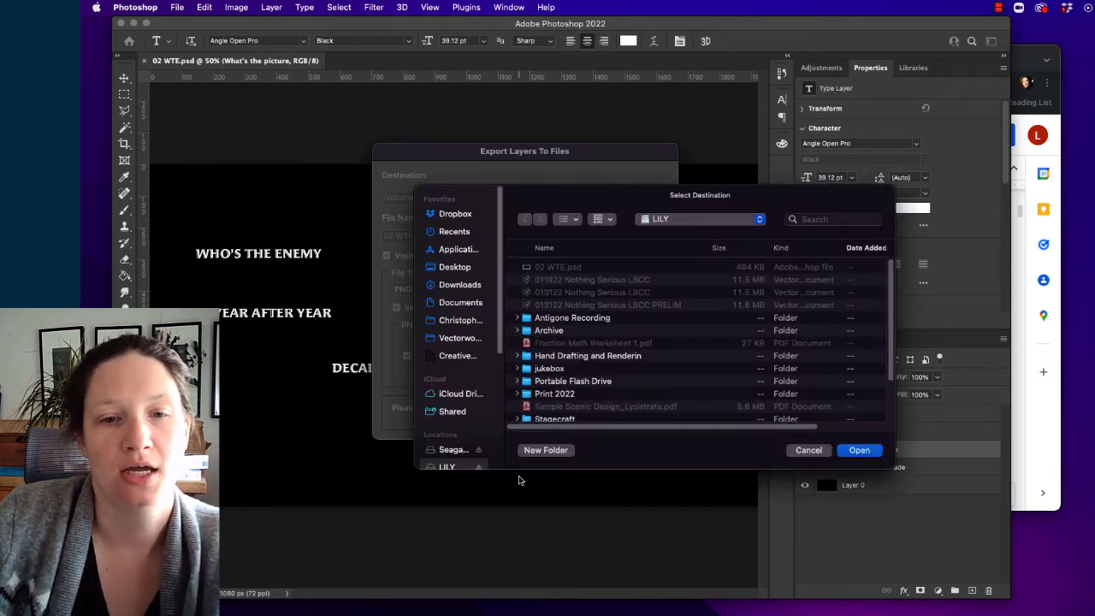
pyautogui.click(535, 451)
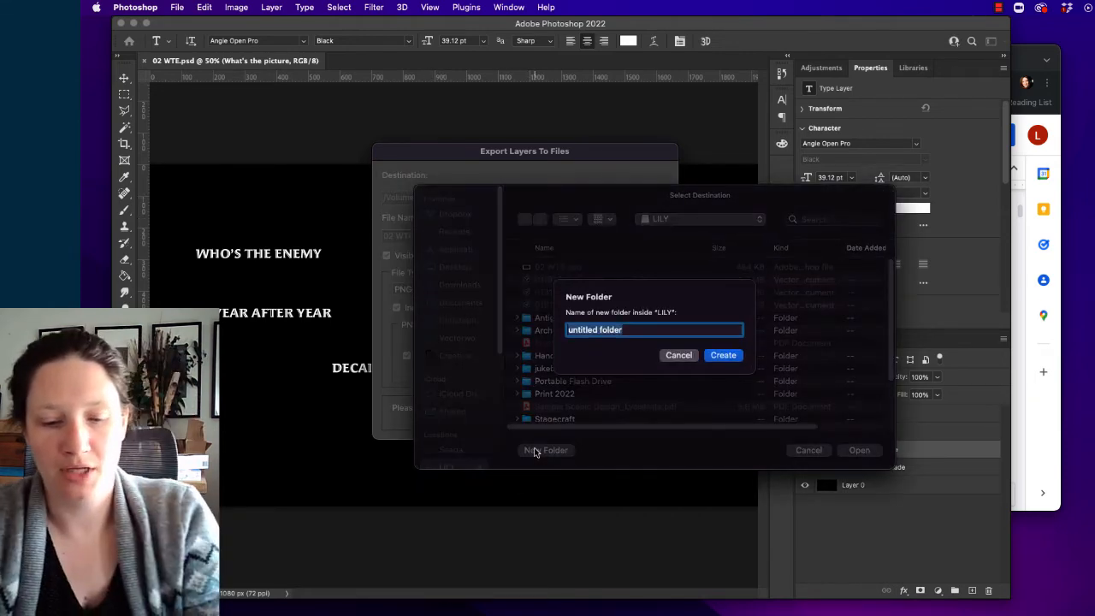
pyautogui.write('WTE Text')
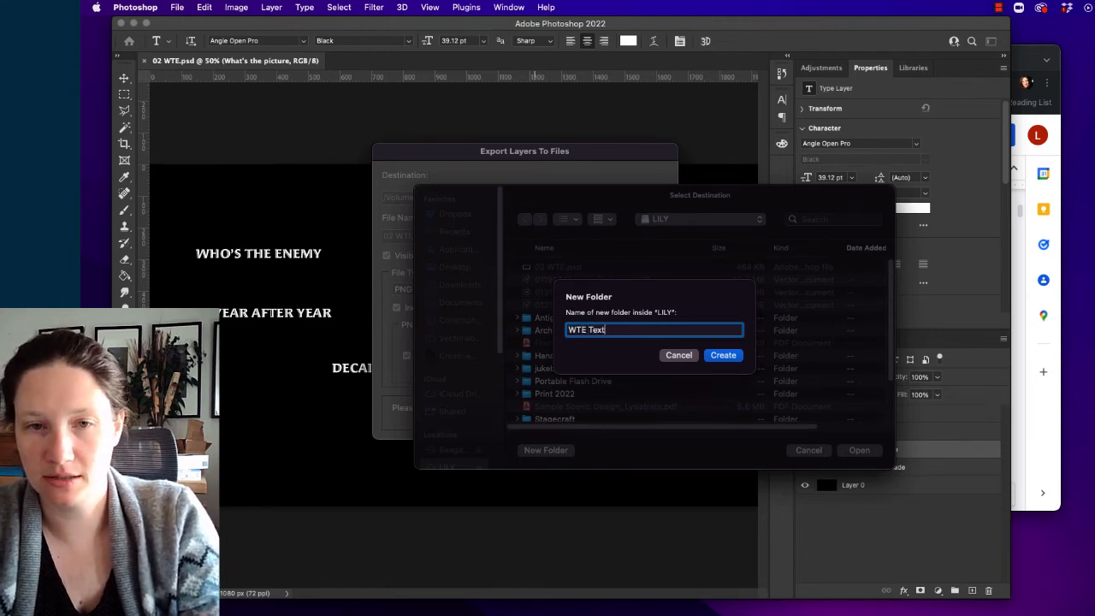
pyautogui.press('Return')
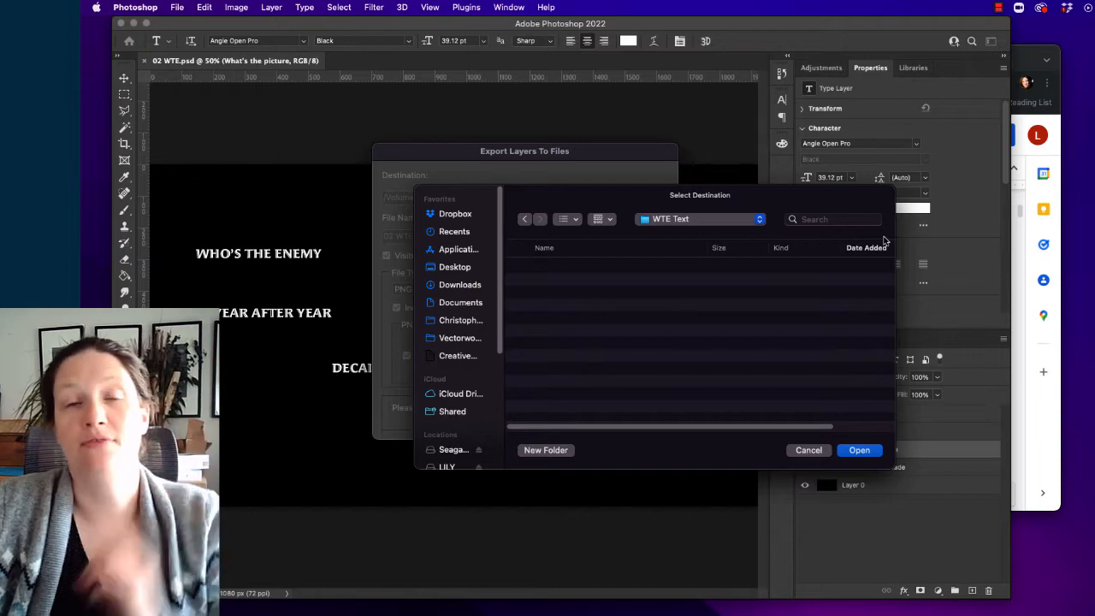
pyautogui.click(872, 449)
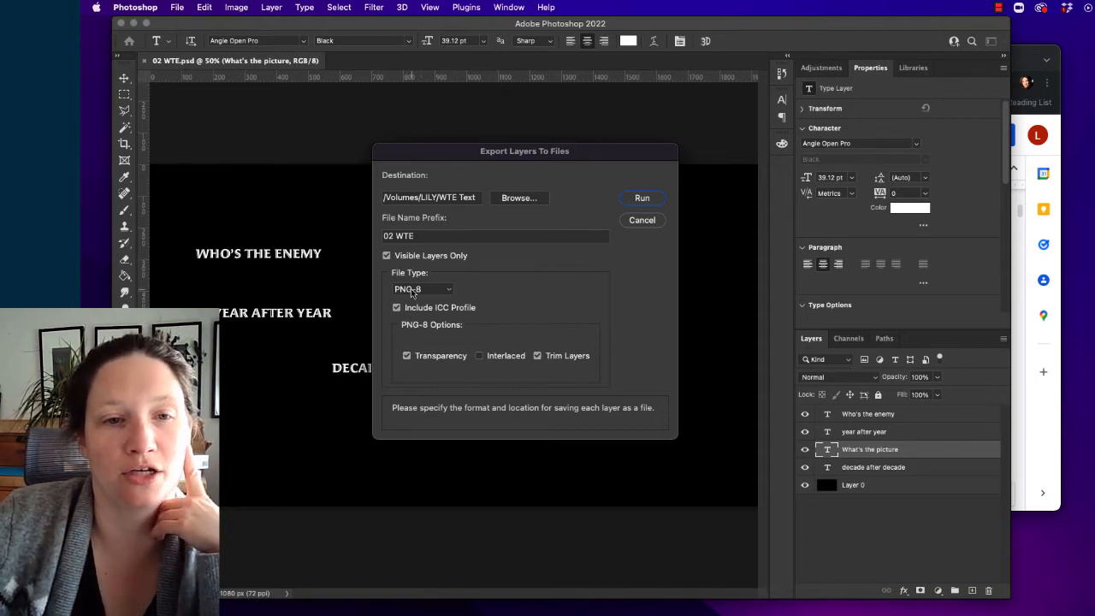
# - Keep PNG-8 as the file type and export the visible layers with the prefix "02 WTE"
pyautogui.click(443, 291)
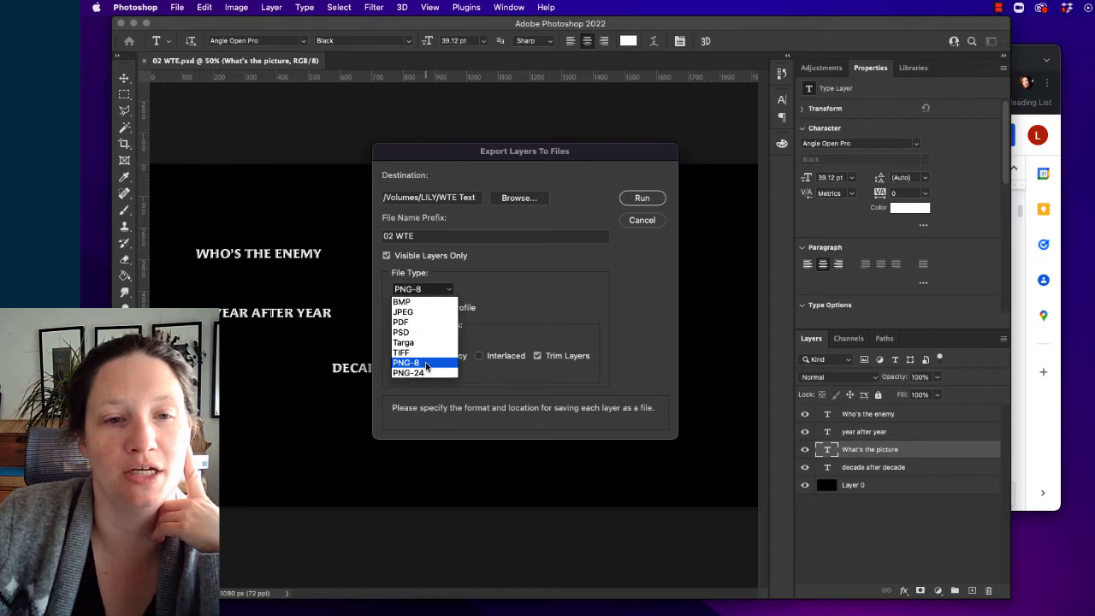
pyautogui.click(516, 296)
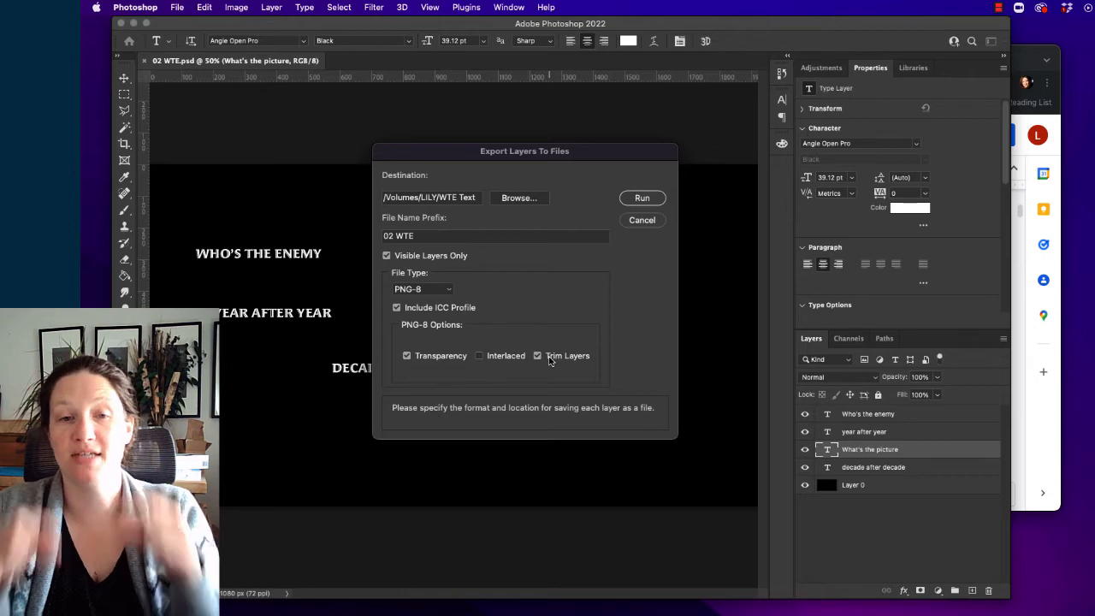
pyautogui.click(641, 198)
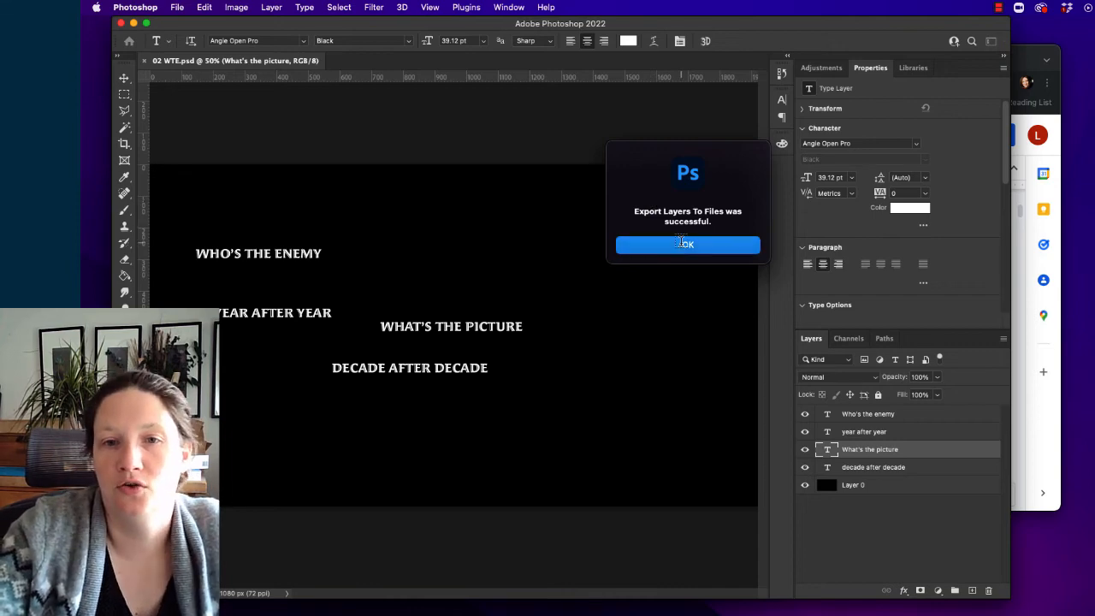
pyautogui.click(679, 249)
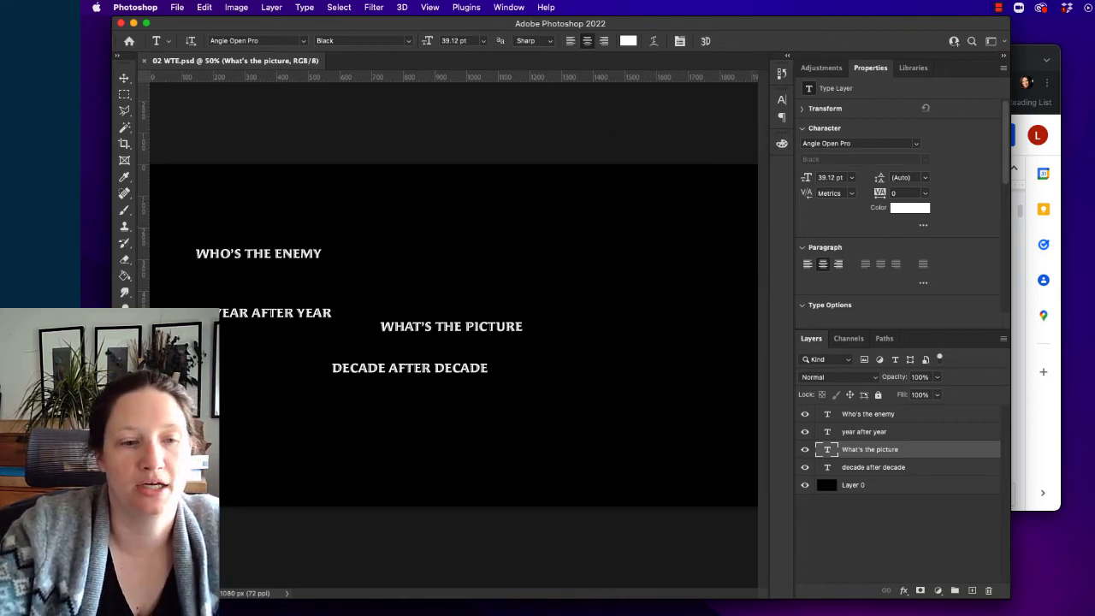
# - Switch to Finder and open the "WTE Text" folder on the LILY drive
pyautogui.click(235, 613)
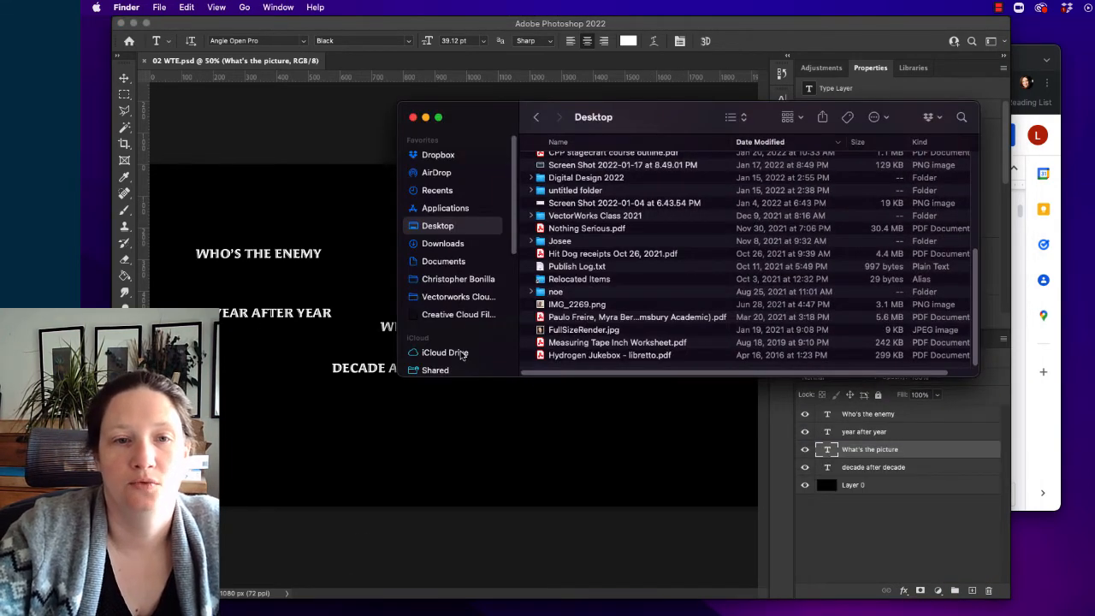
pyautogui.scroll(-3, 466, 309)
pyautogui.click(460, 238)
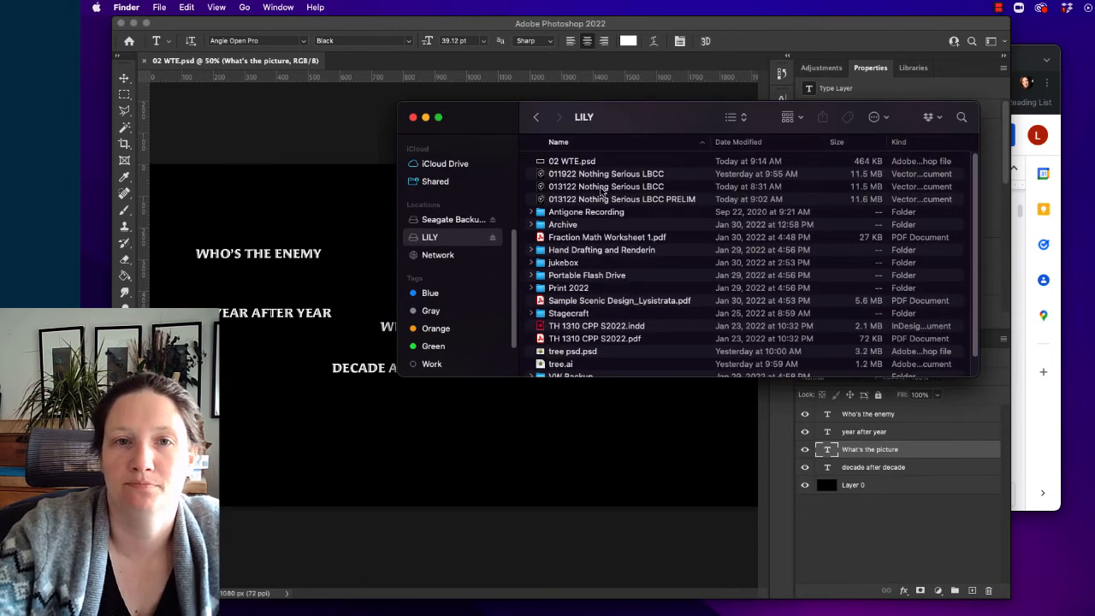
pyautogui.scroll(-1, 613, 297)
pyautogui.click(574, 370)
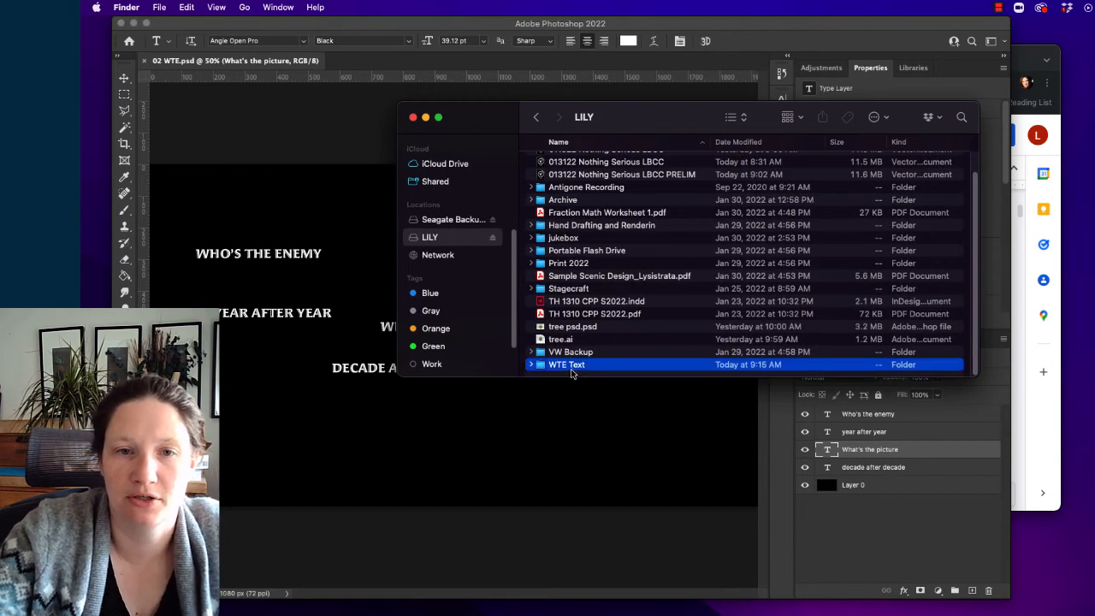
pyautogui.doubleClick(573, 368)
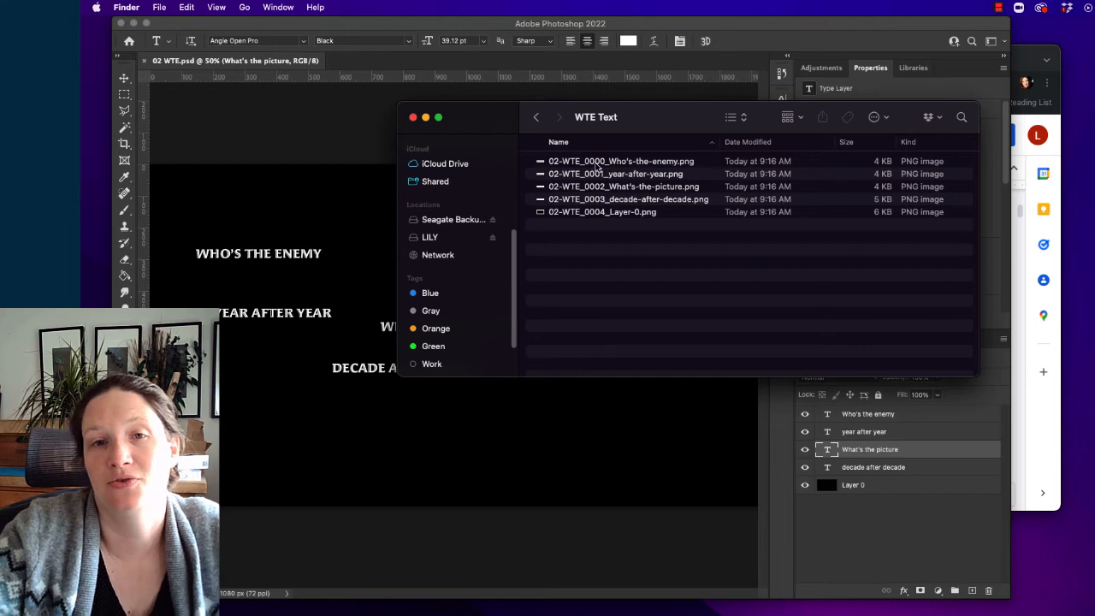
# - Preview the exported PNG of each text layer, from "Who's-the-enemy" through "decade-after-decade", and close the preview
pyautogui.click(602, 164)
pyautogui.press('space')
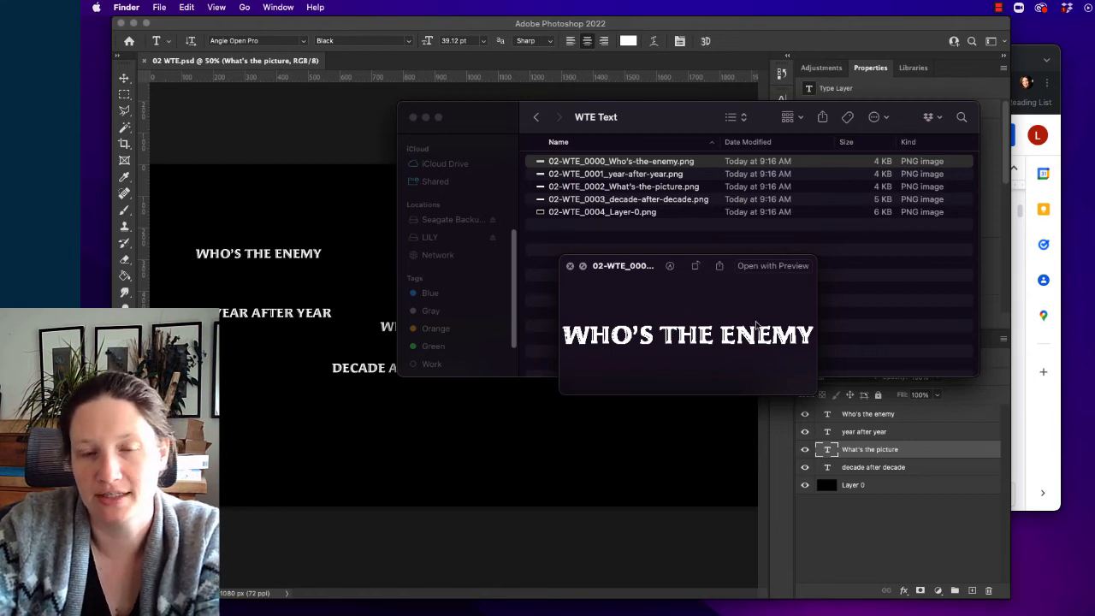
pyautogui.click(628, 168)
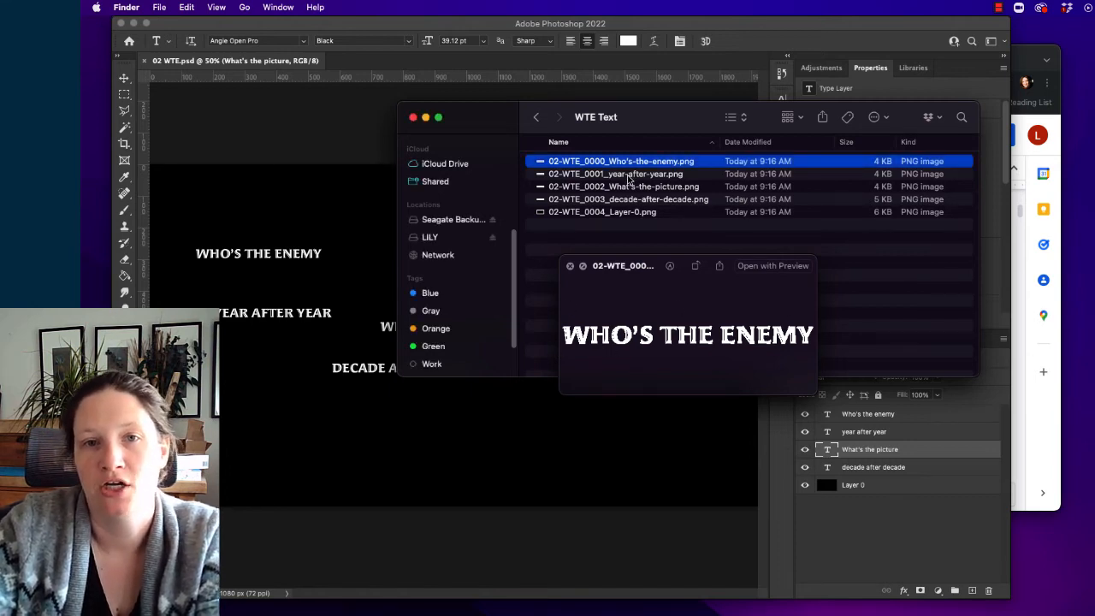
pyautogui.click(628, 175)
pyautogui.click(629, 187)
pyautogui.click(630, 201)
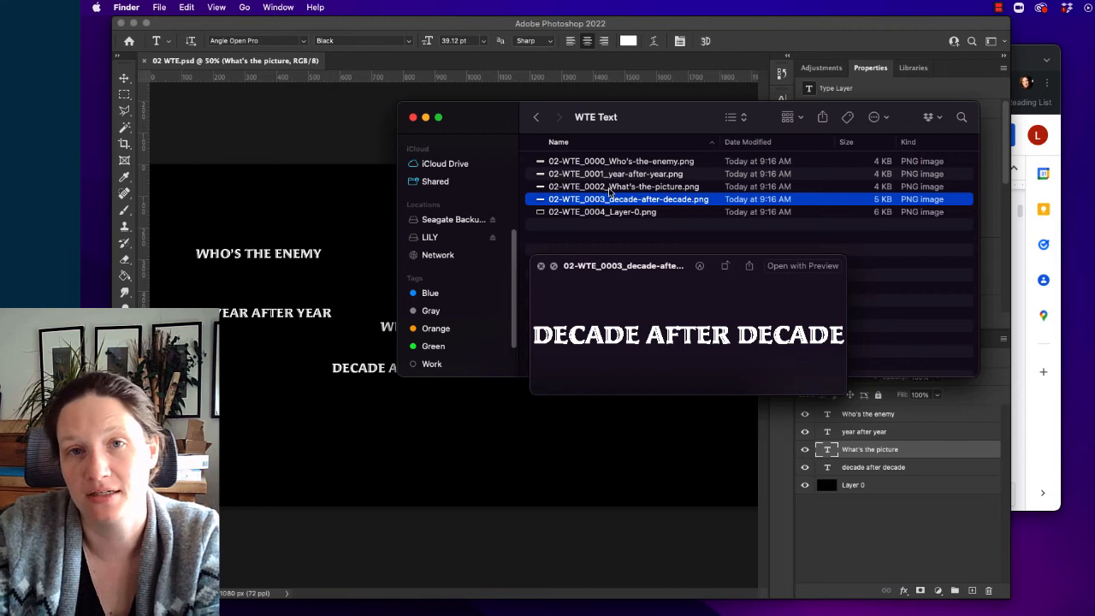
pyautogui.press('space')
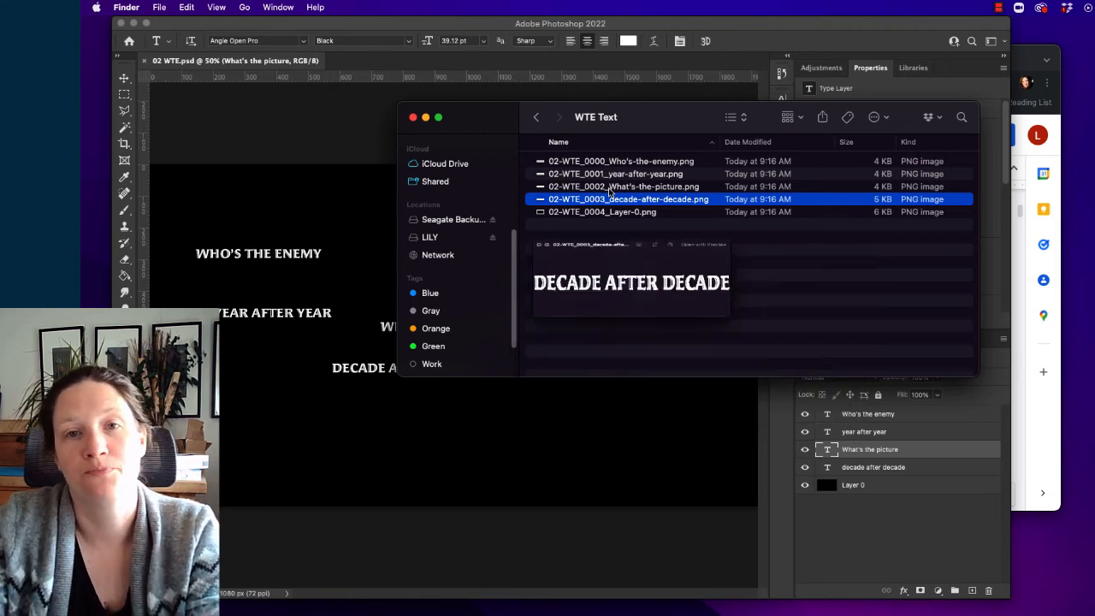